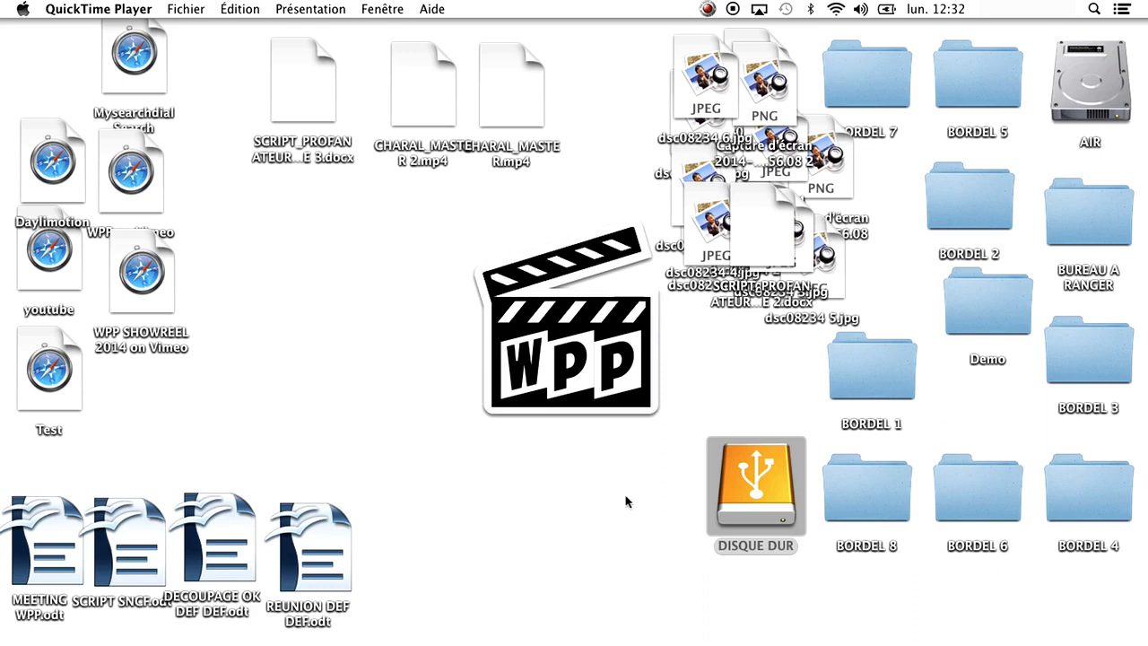
Launch MPEG Streamclip and open the video MVI008.mov from the BORDEL 3 folder.
mouse_move(731, 632)
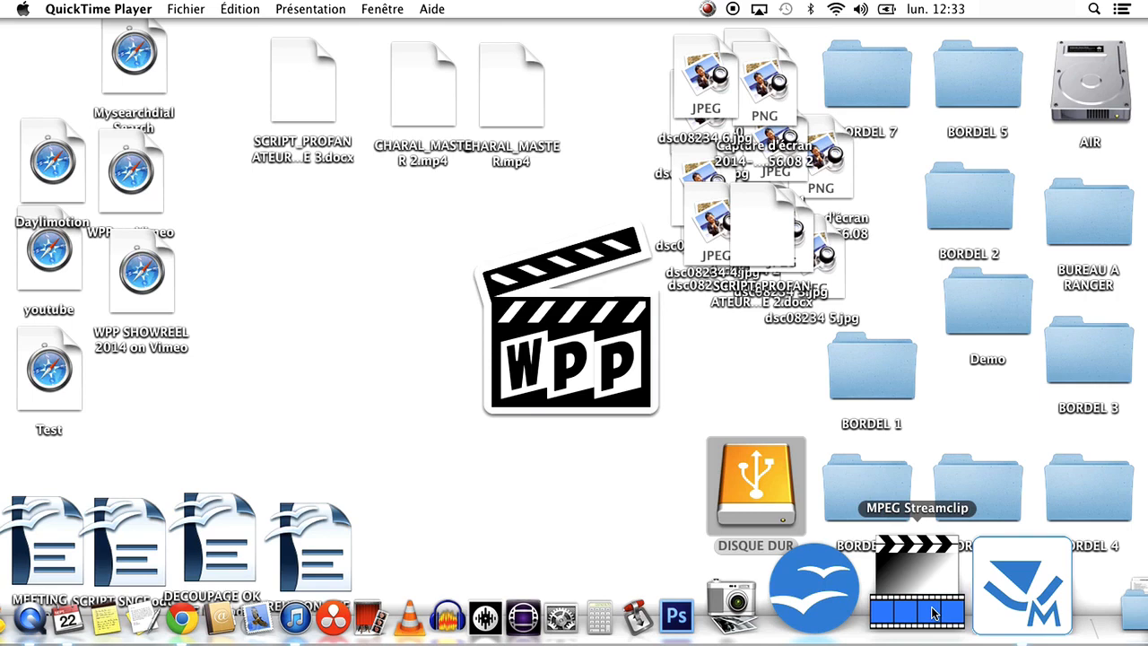
left_click(933, 613)
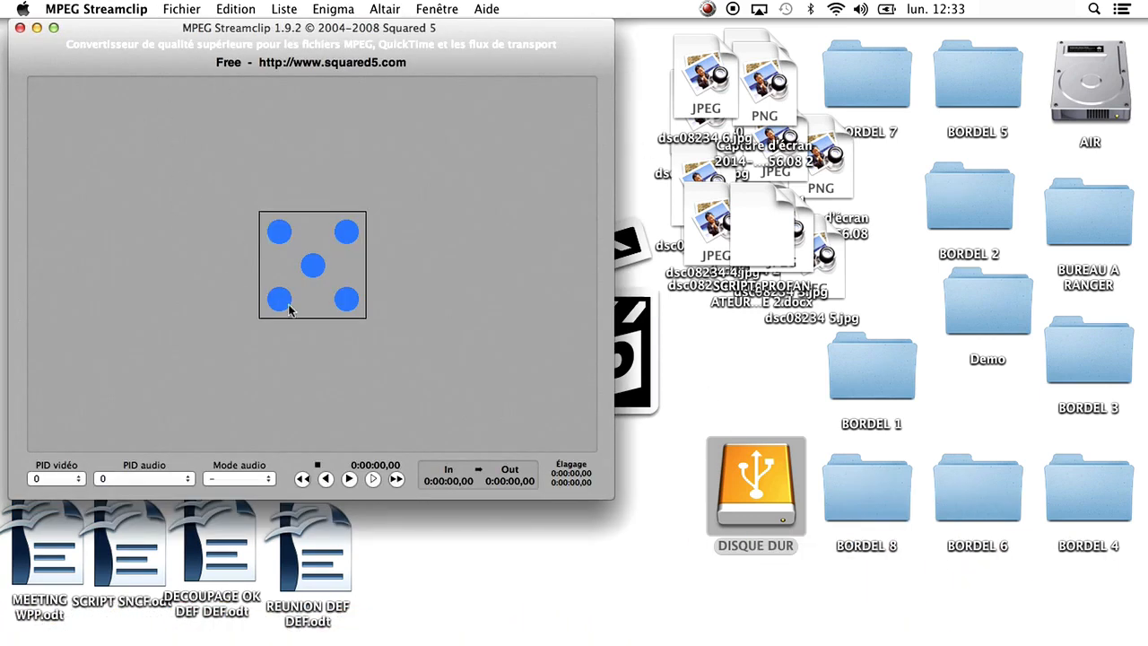
left_click_drag(363, 19, 665, 18)
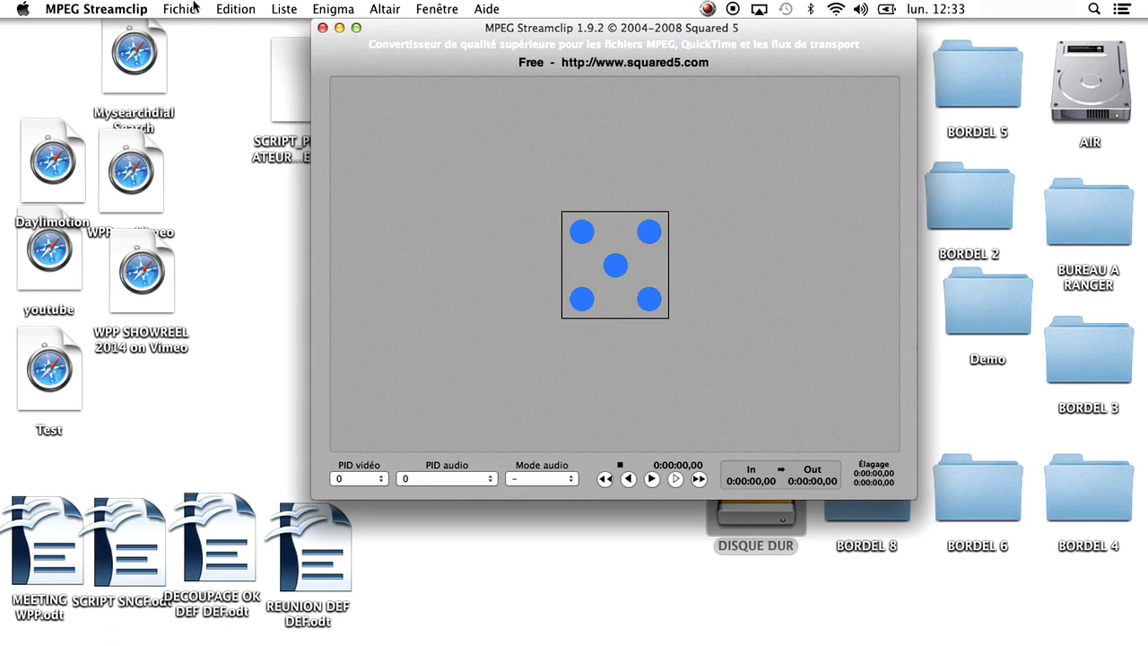
left_click(194, 8)
left_click(211, 32)
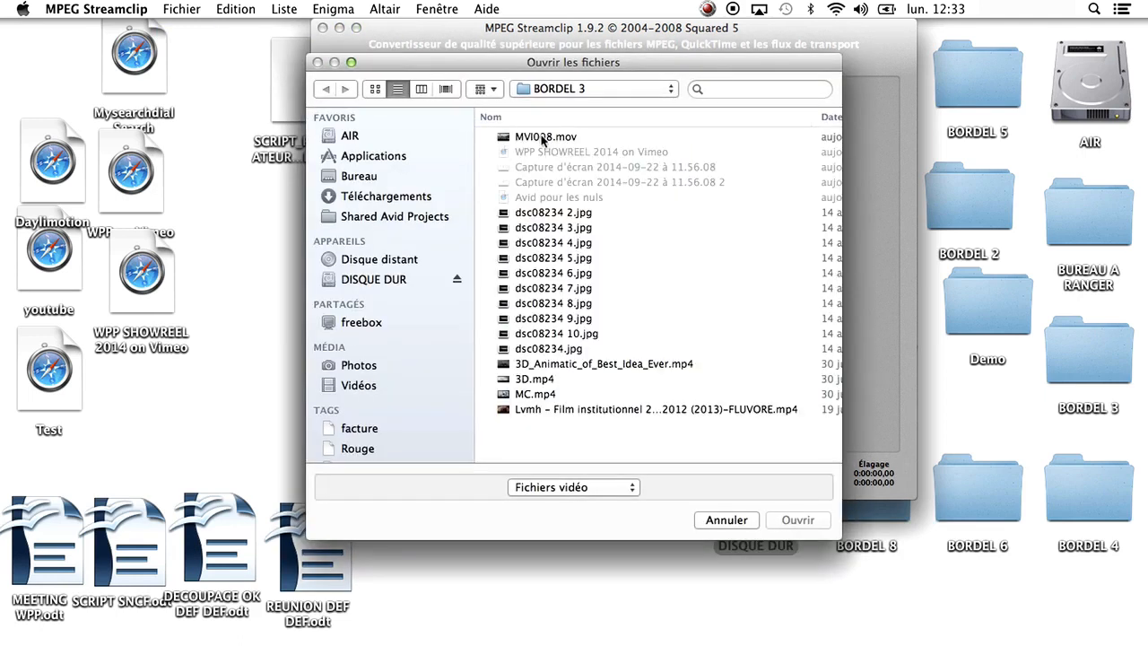
left_click(547, 139)
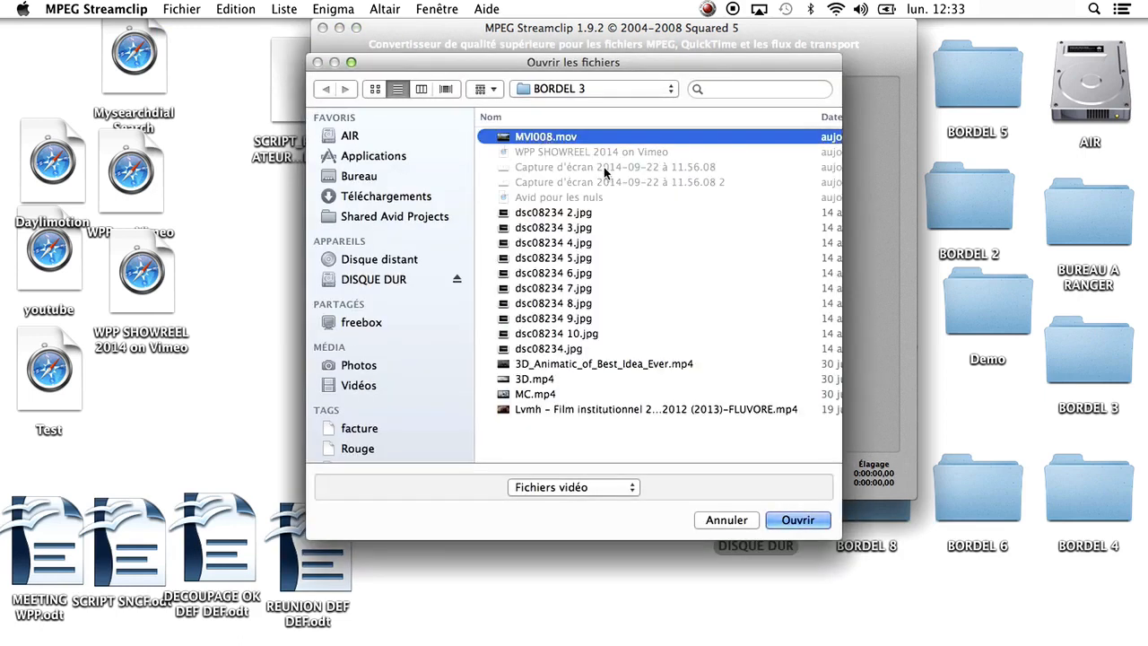
left_click(805, 522)
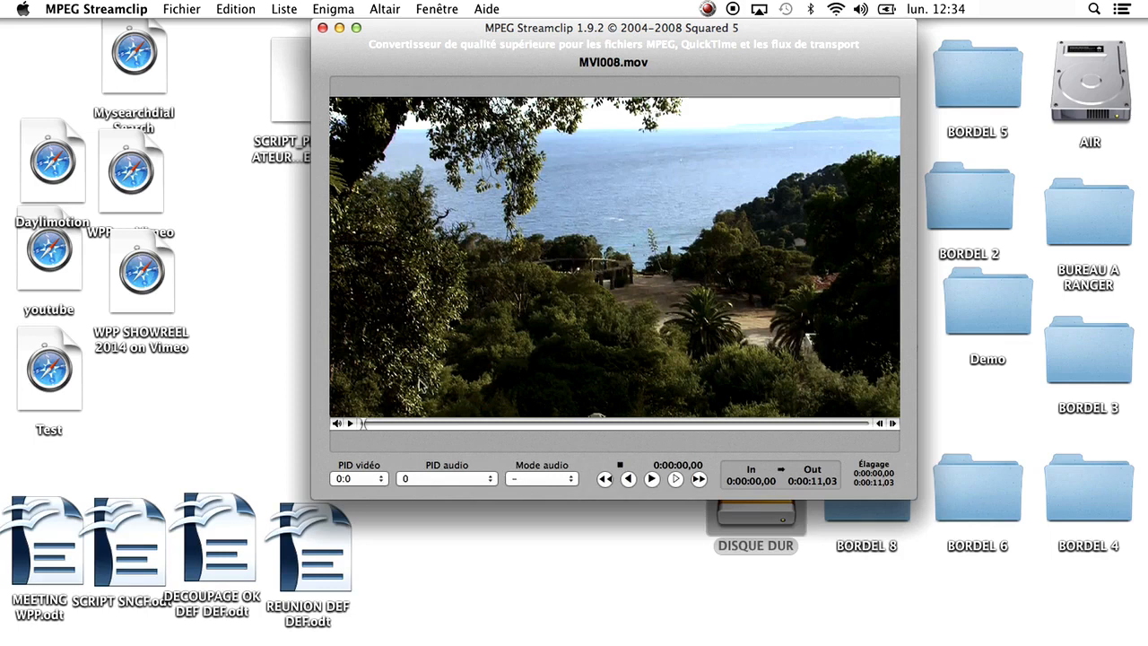
Play part of the loaded clip as a preview, pause it and return to its beginning.
left_click(350, 424)
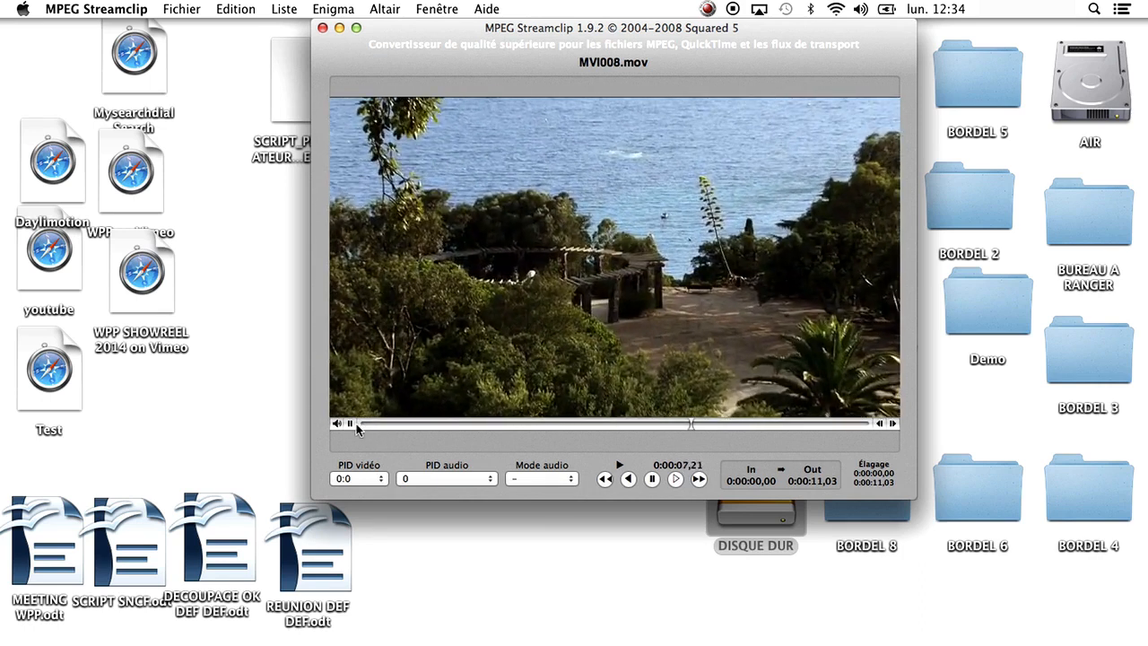
left_click(353, 423)
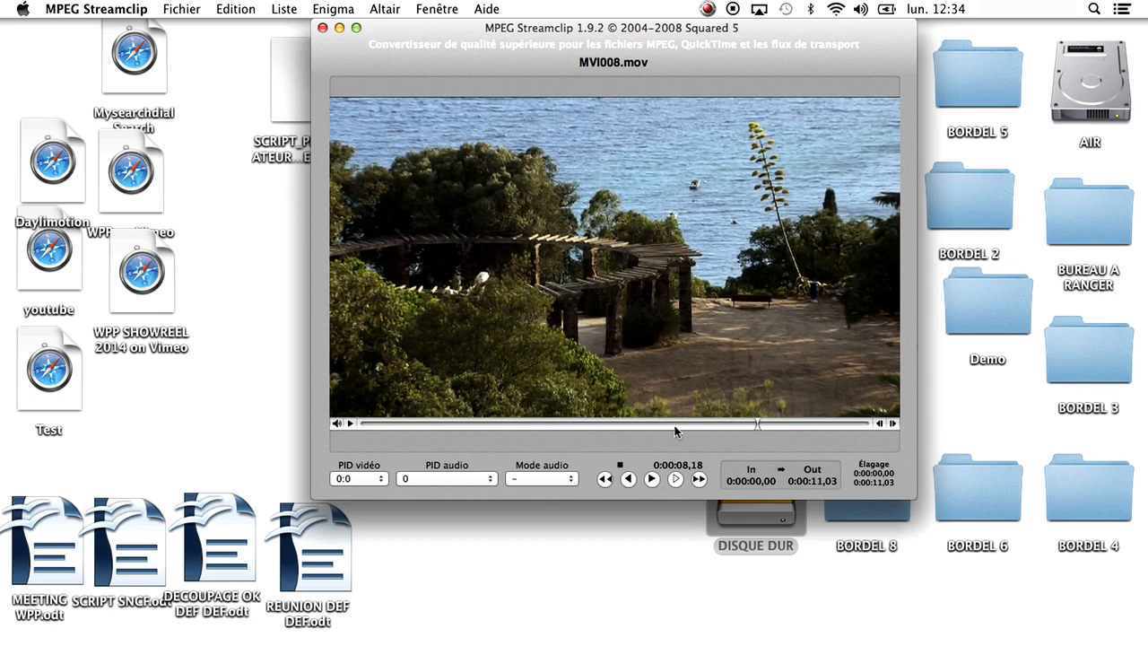
key("Left")
key("Home")
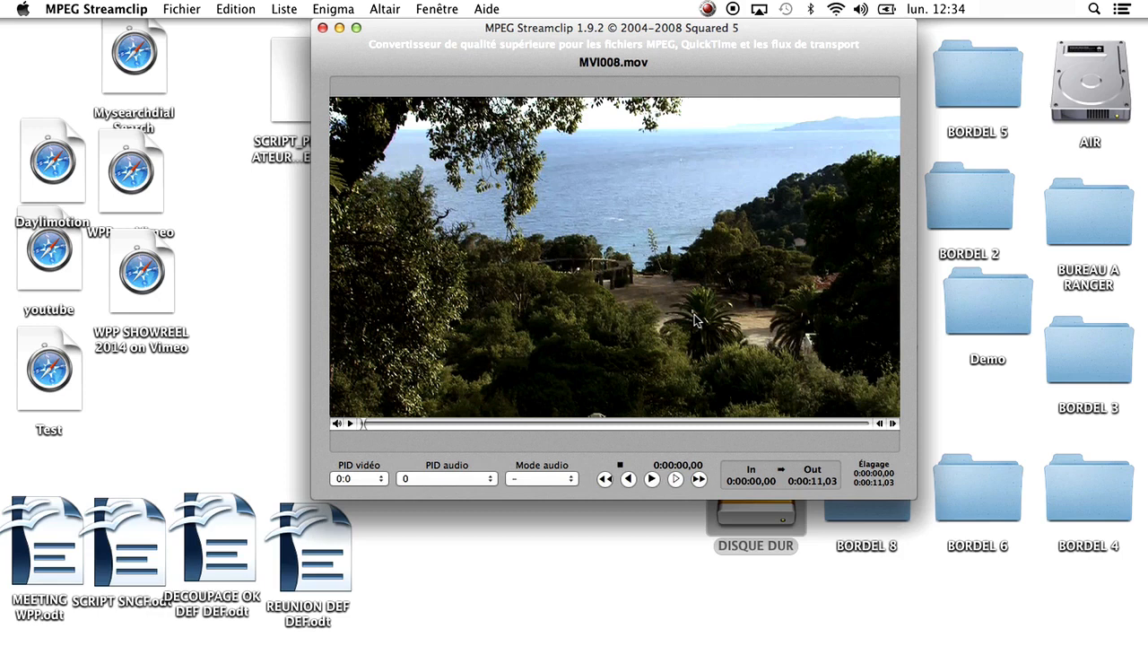
Start an export of the clip to other formats and set the format to Windows Media.
left_click(184, 9)
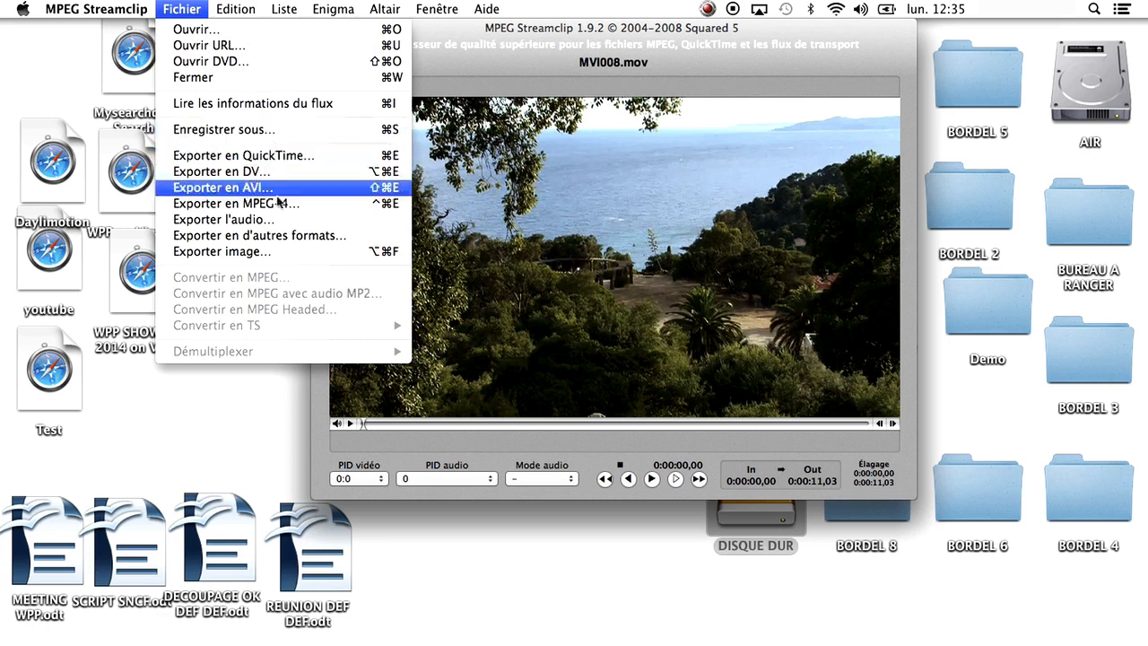
left_click(278, 235)
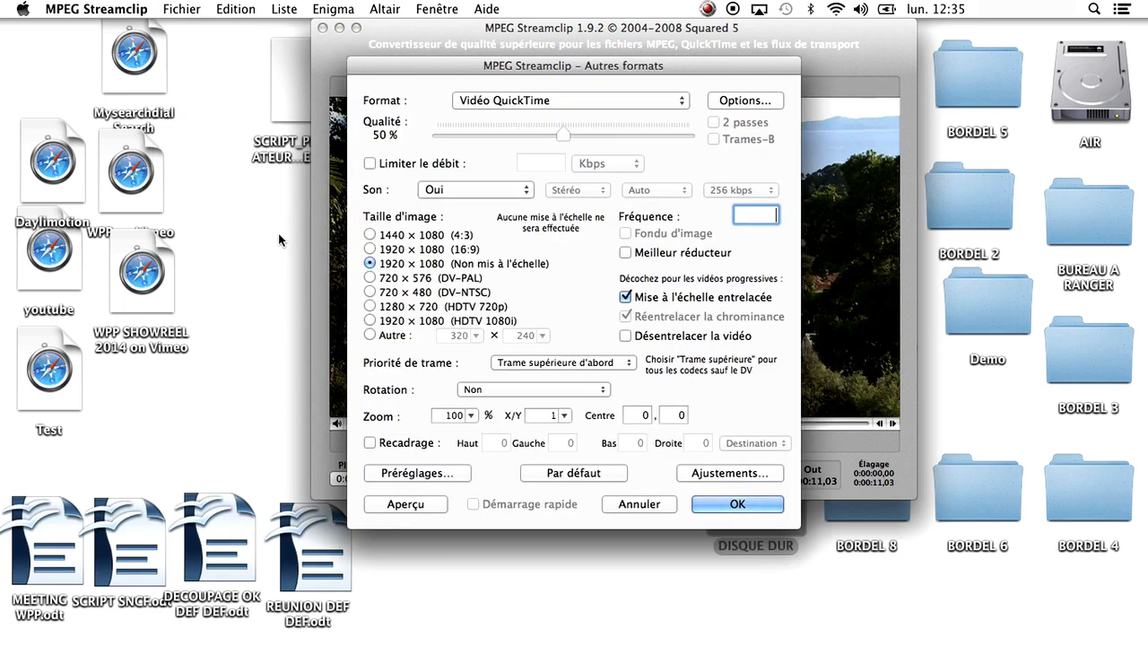
left_click(577, 101)
scroll(577, 106, "up", 2)
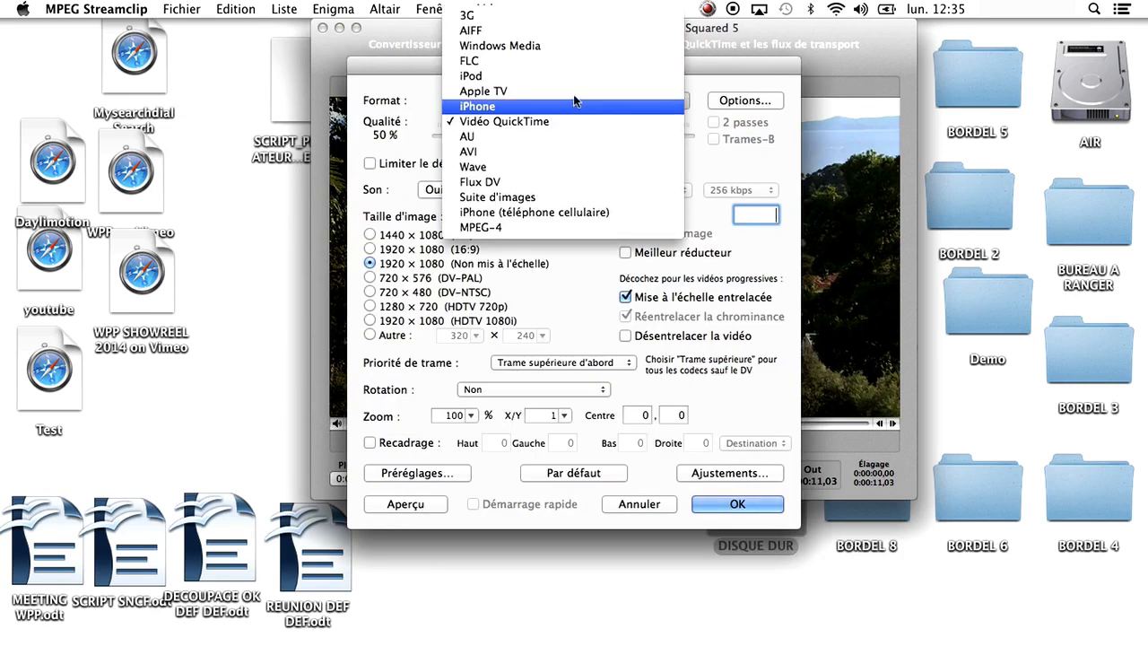
left_click(558, 54)
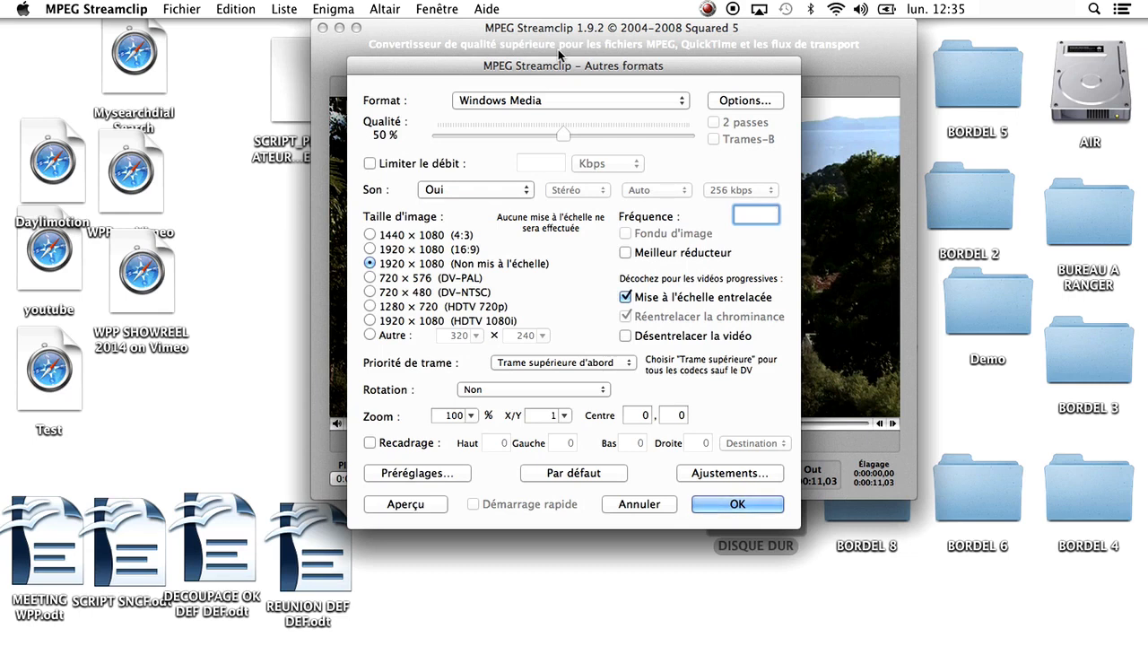
Open the Windows Media export options and examine the available Silverlight templates.
left_click(728, 104)
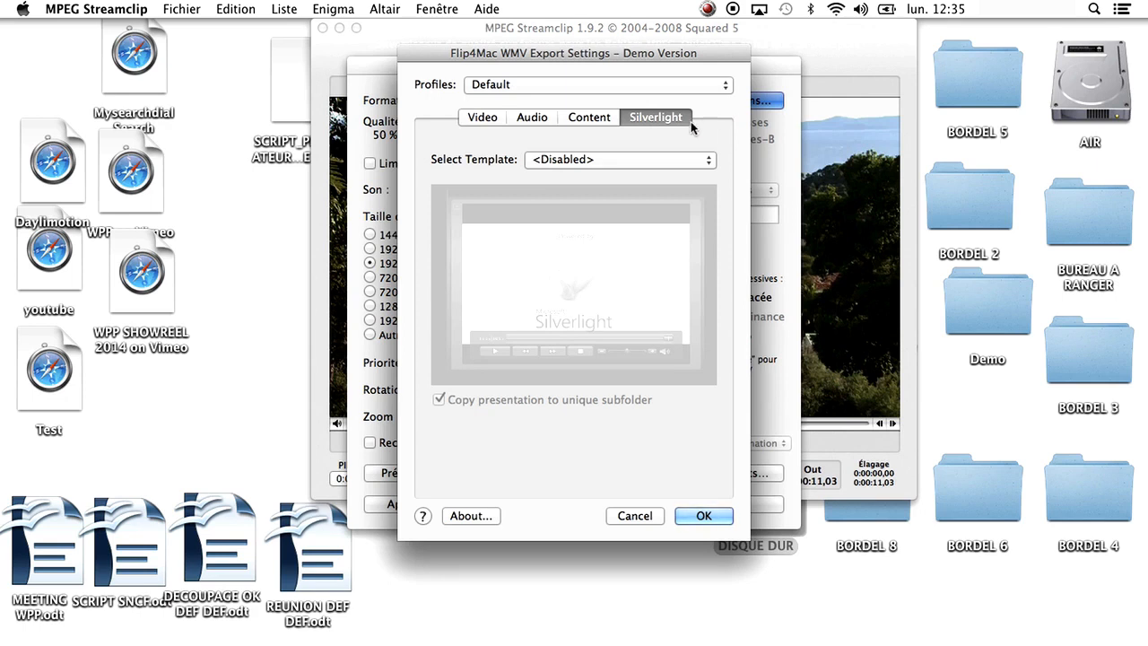
left_click(624, 158)
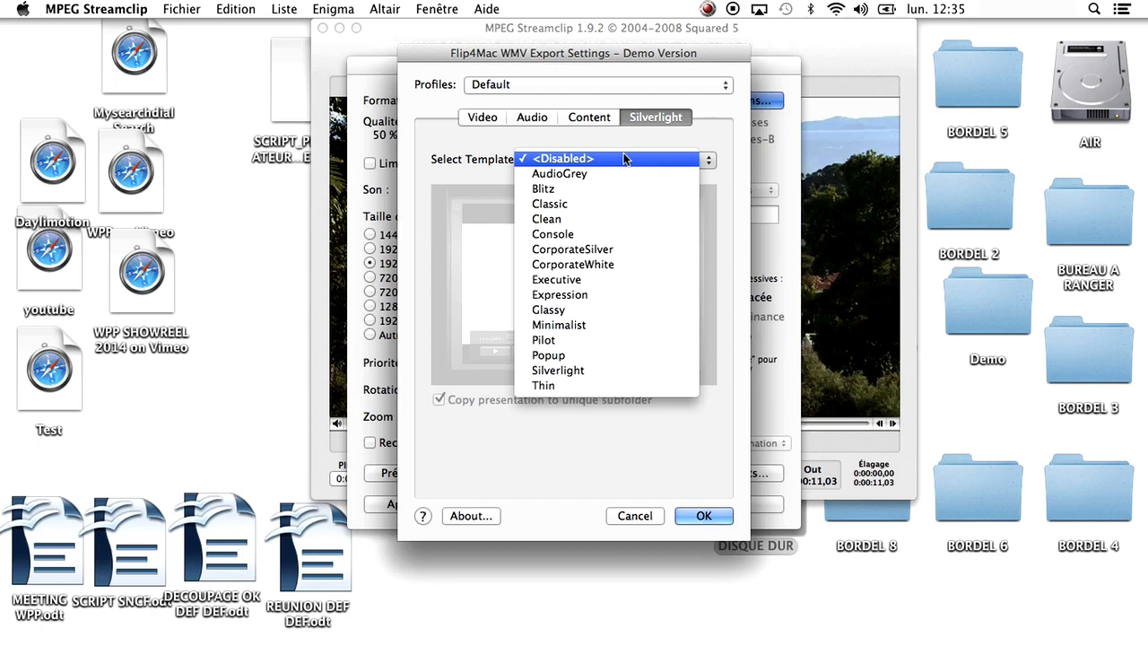
left_click(669, 138)
In the video settings, keep WMV 9 Standard with one-pass variable bit rate (VBR) and raise the quality to 100.
left_click(483, 118)
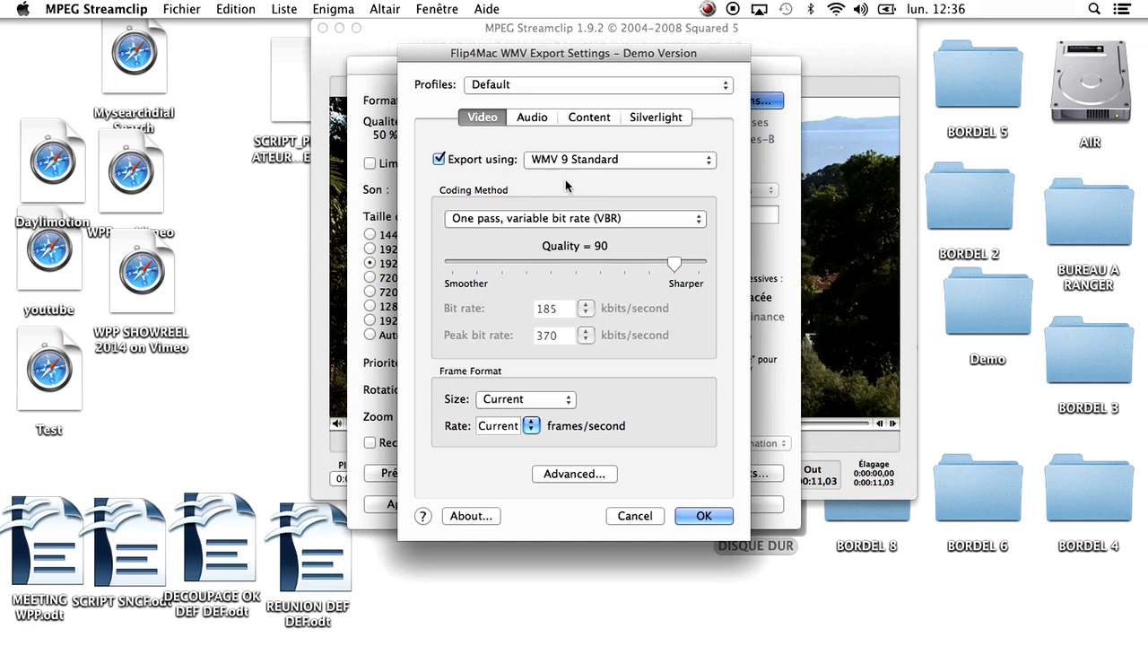
left_click(616, 159)
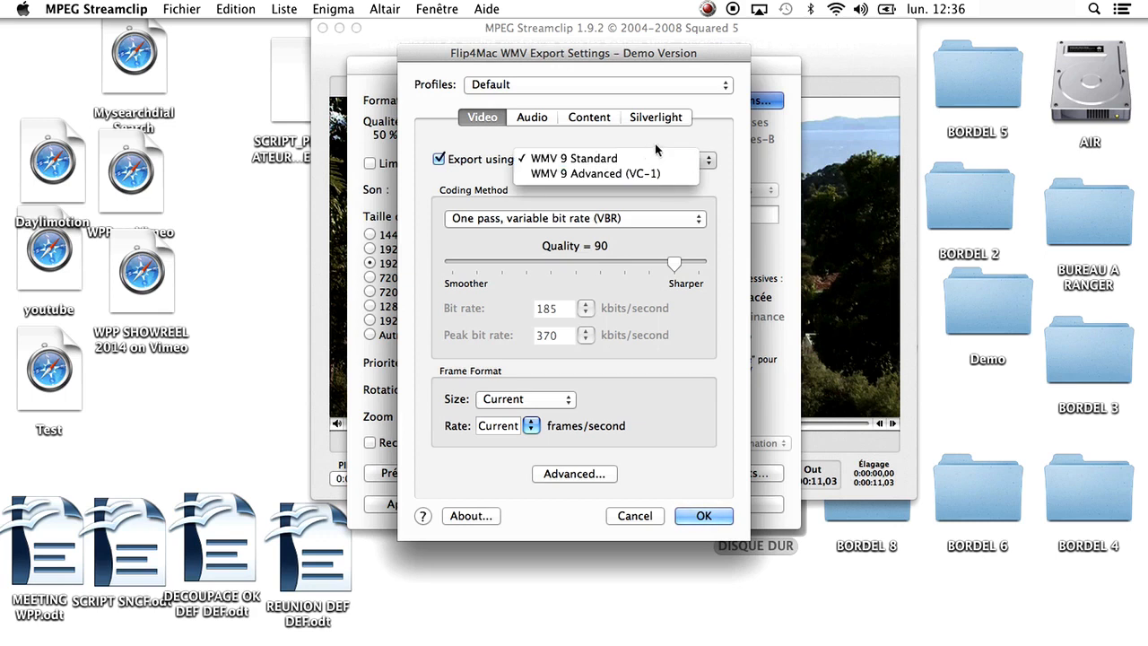
left_click(652, 143)
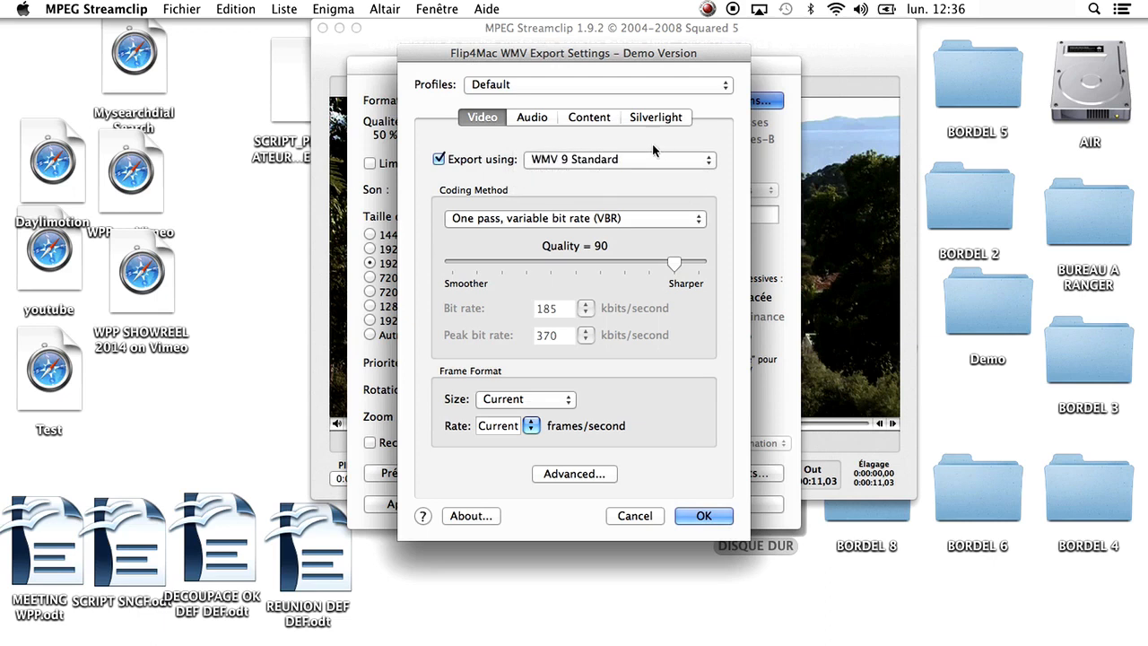
left_click(574, 218)
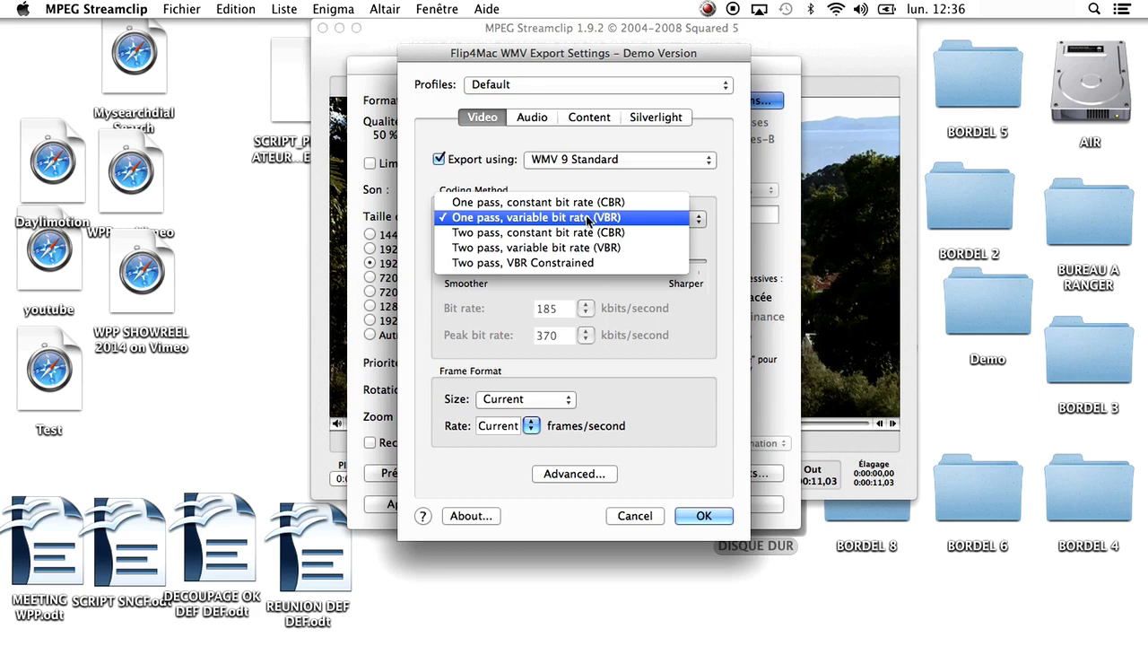
left_click(588, 218)
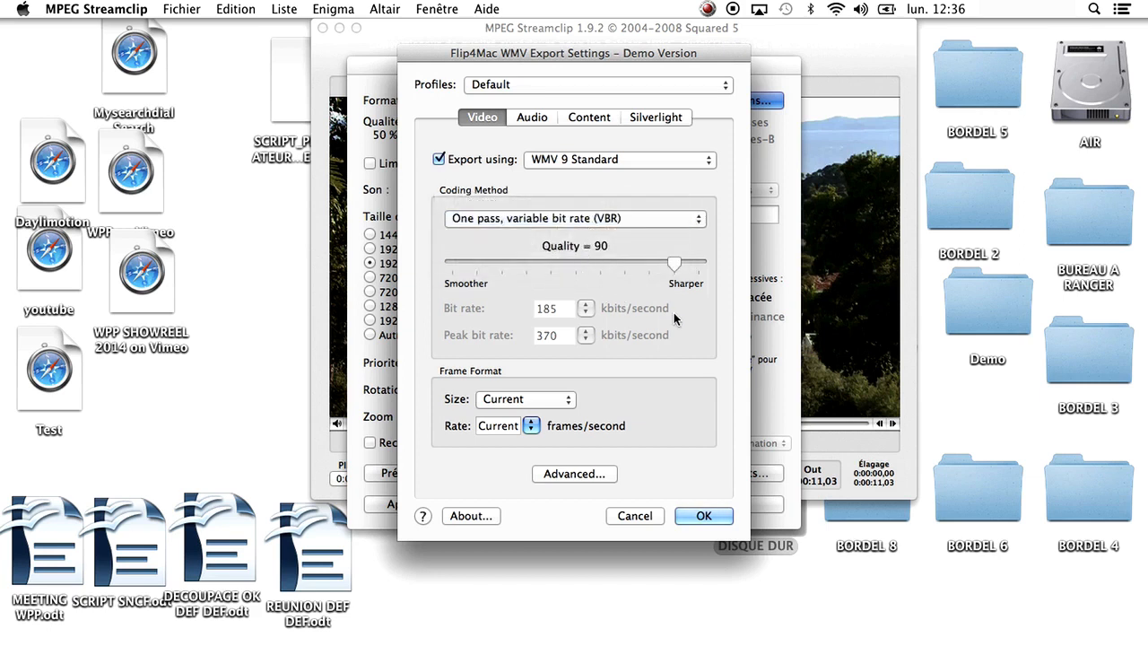
left_click_drag(673, 258, 893, 259)
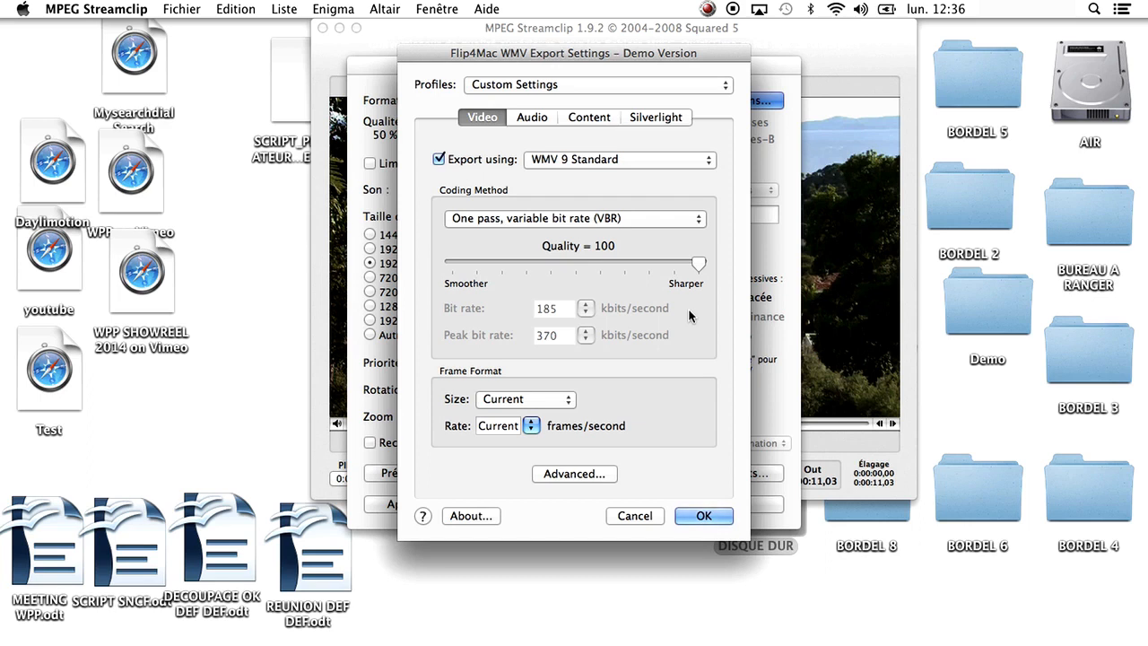
Set the Windows Media frame size to 1280 x 1080 and the export image size to 1280 × 720 (HDTV 720p).
left_click(521, 399)
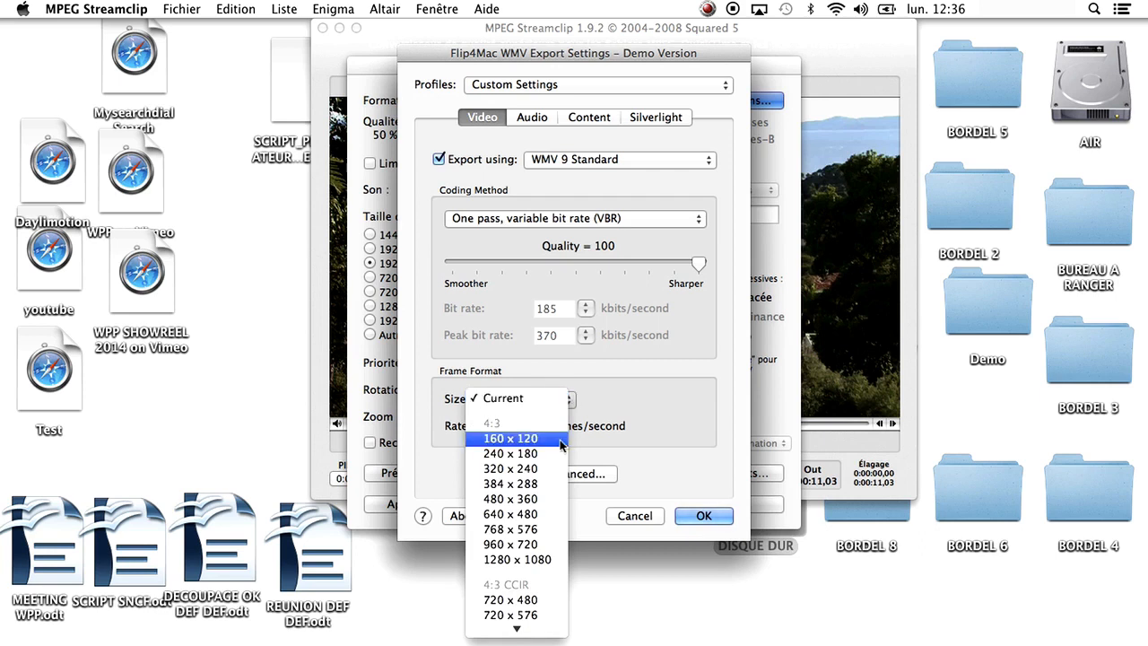
scroll(561, 444, "down", 3)
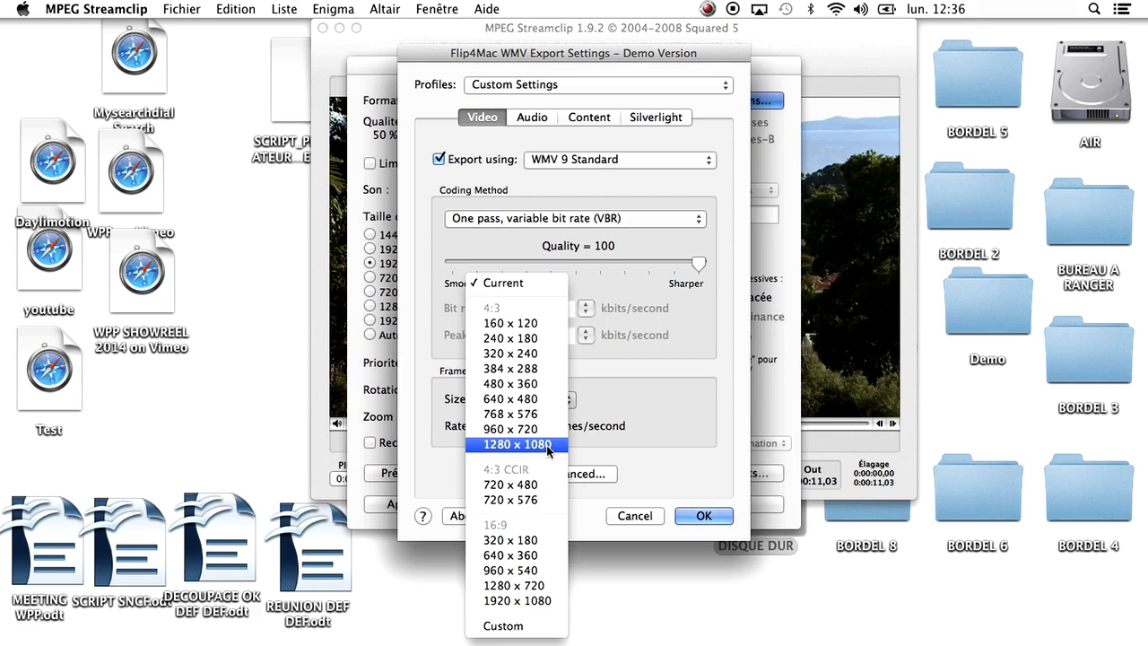
left_click(548, 446)
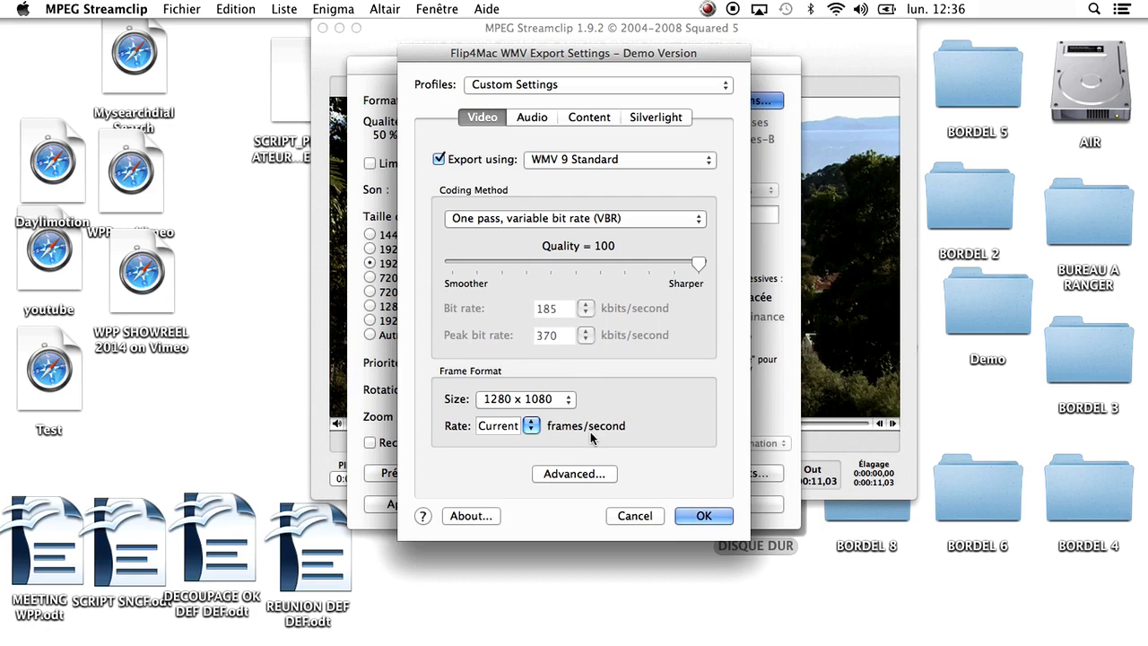
left_click(685, 511)
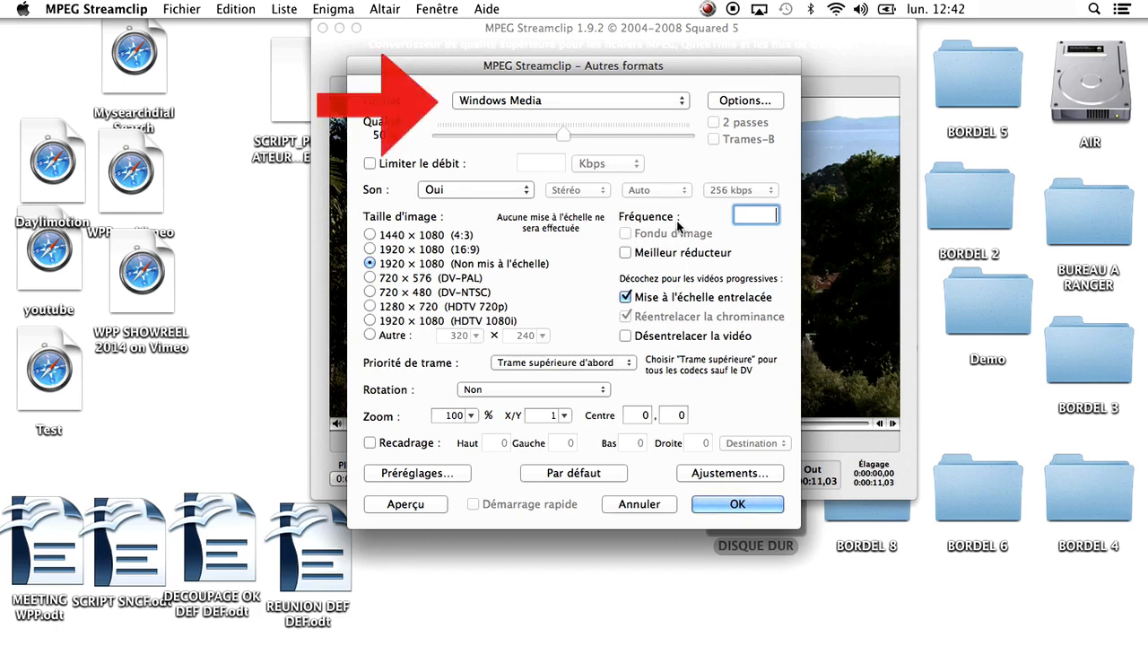
left_click(403, 307)
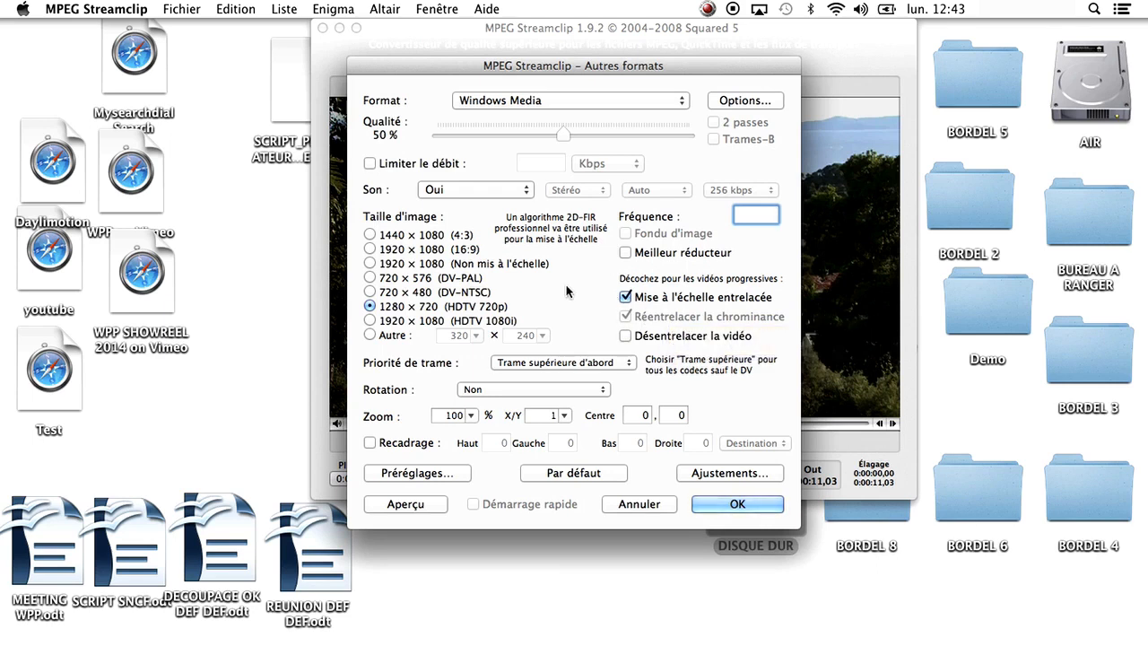
Export the clip as MVI008 into a new folder named TRANSCODAGE_TUTO, ignoring the demo upgrade offer.
left_click(719, 504)
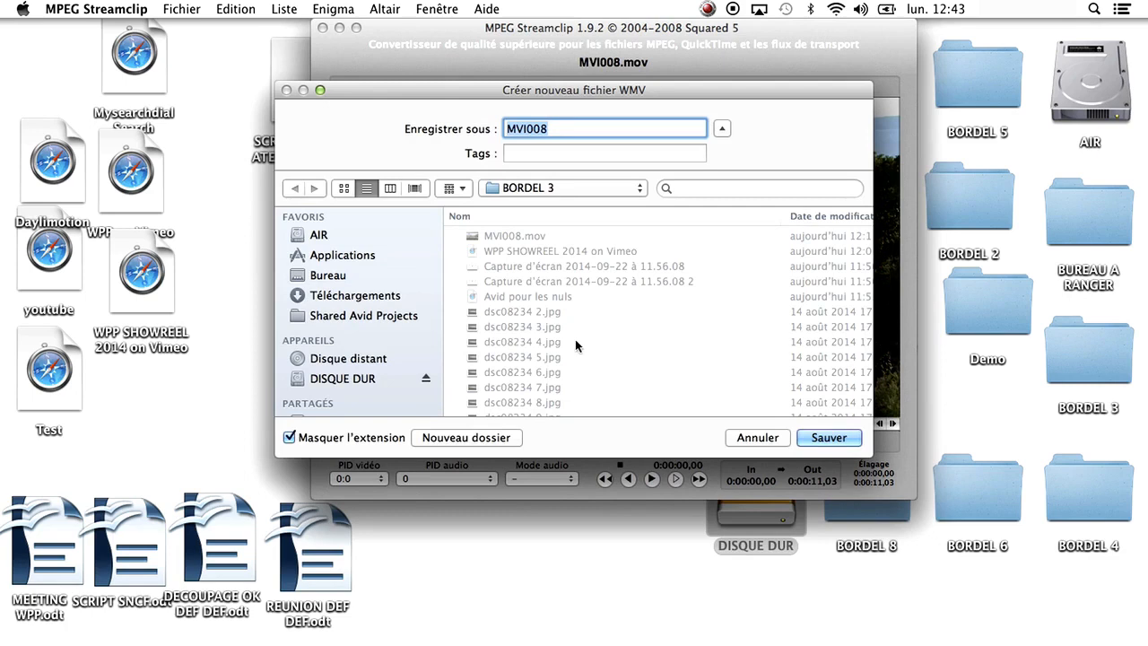
left_click(481, 436)
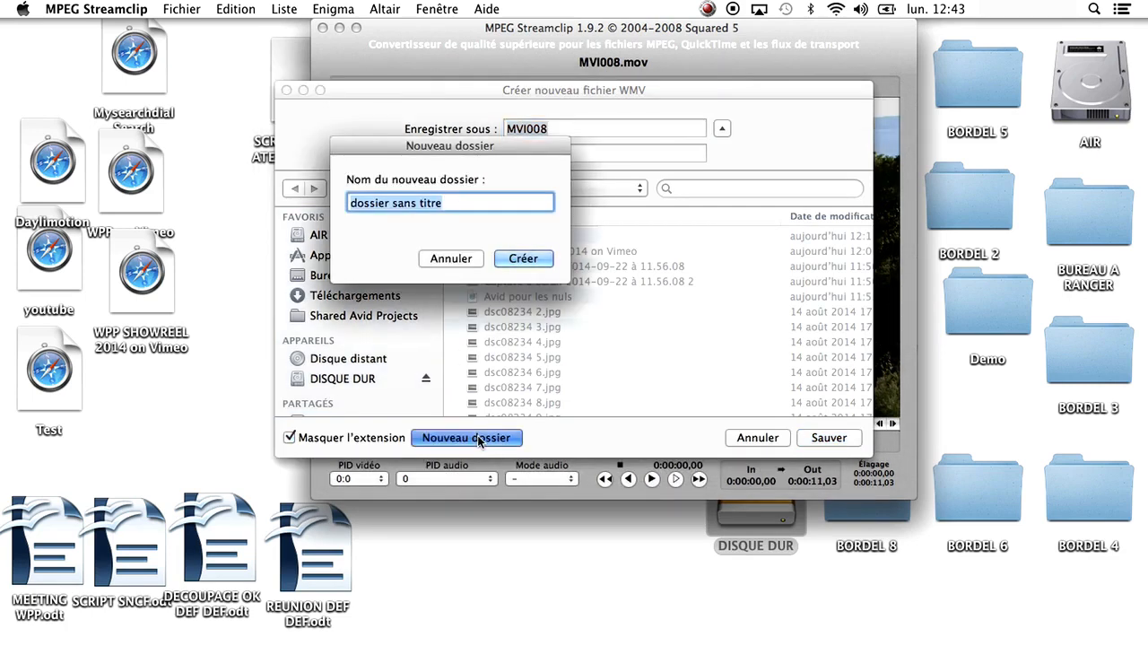
key("BackSpace")
type("TRANS")
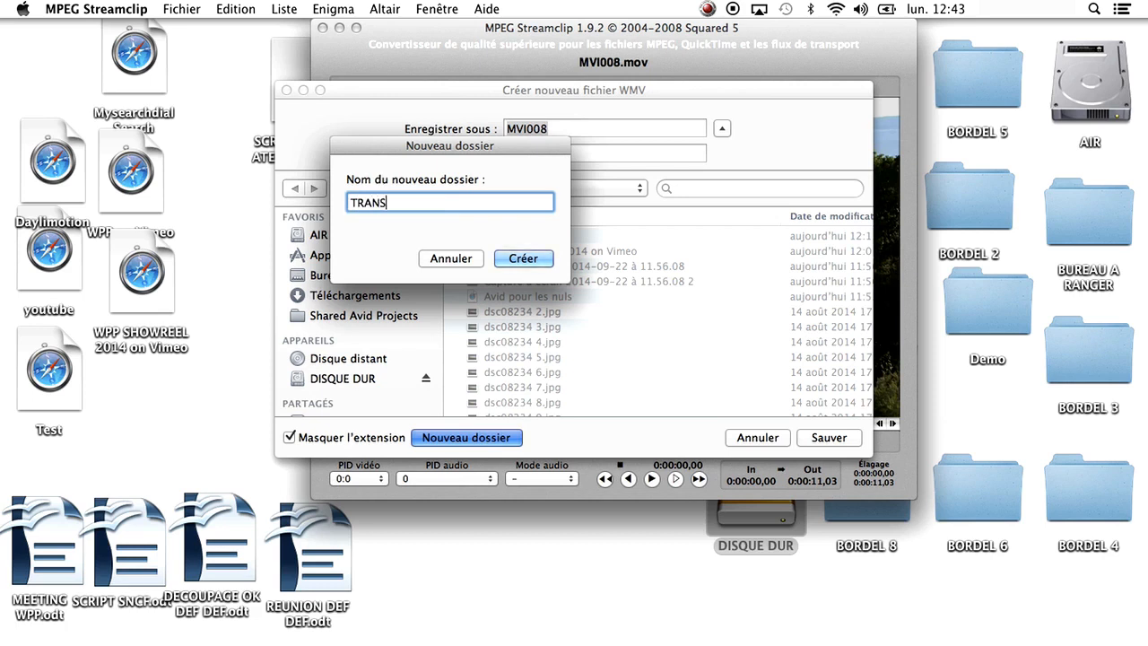
type("CODAGE_TUTO")
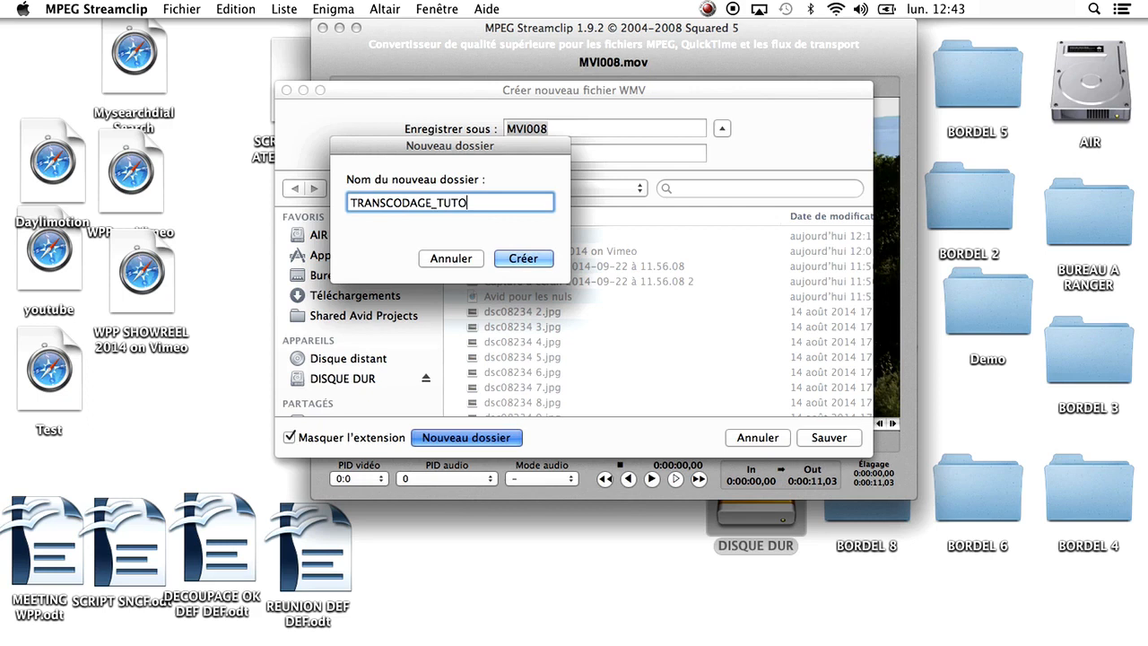
key("Return")
key("Return")
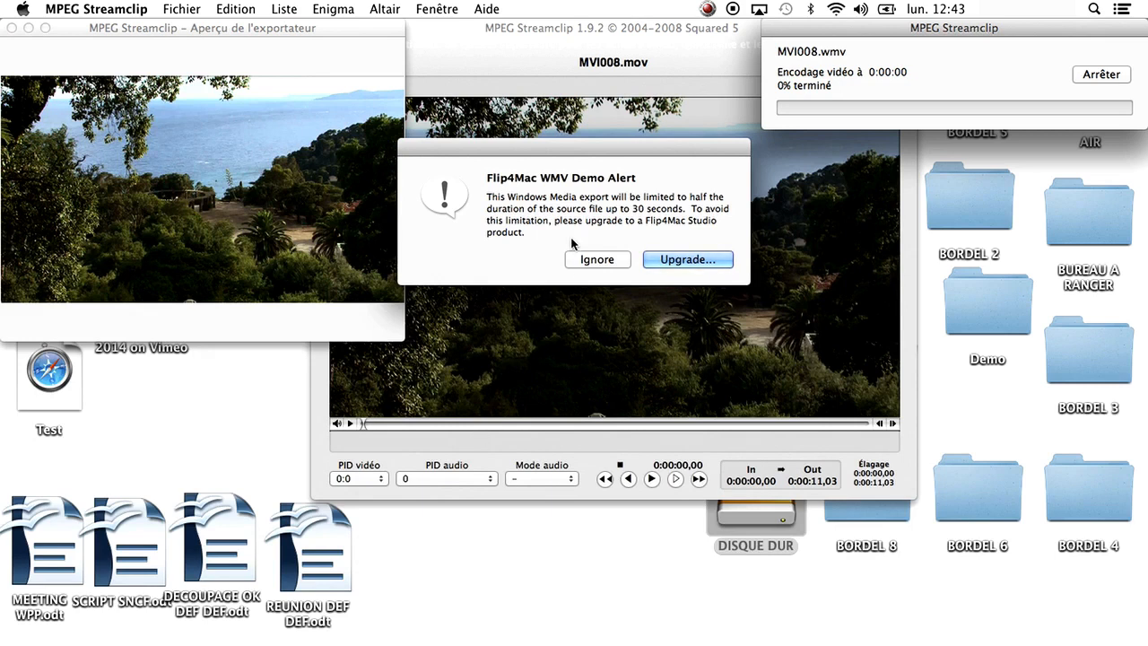
left_click(606, 260)
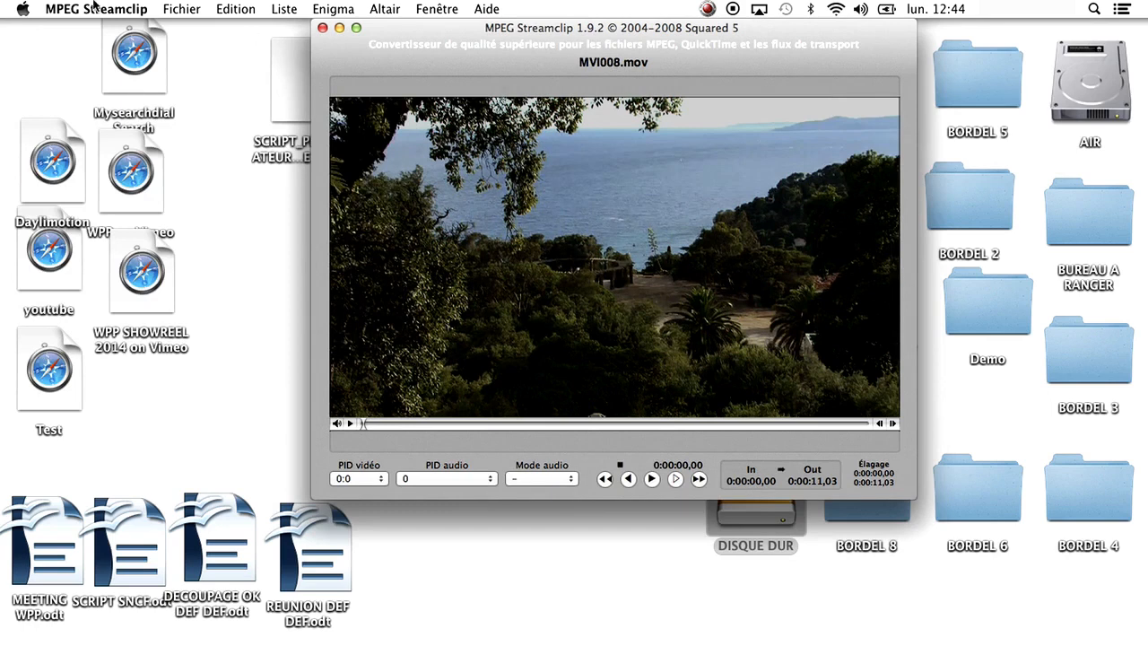
Quit MPEG Streamclip and launch Avid Media Composer.
left_click(94, 7)
left_click(127, 167)
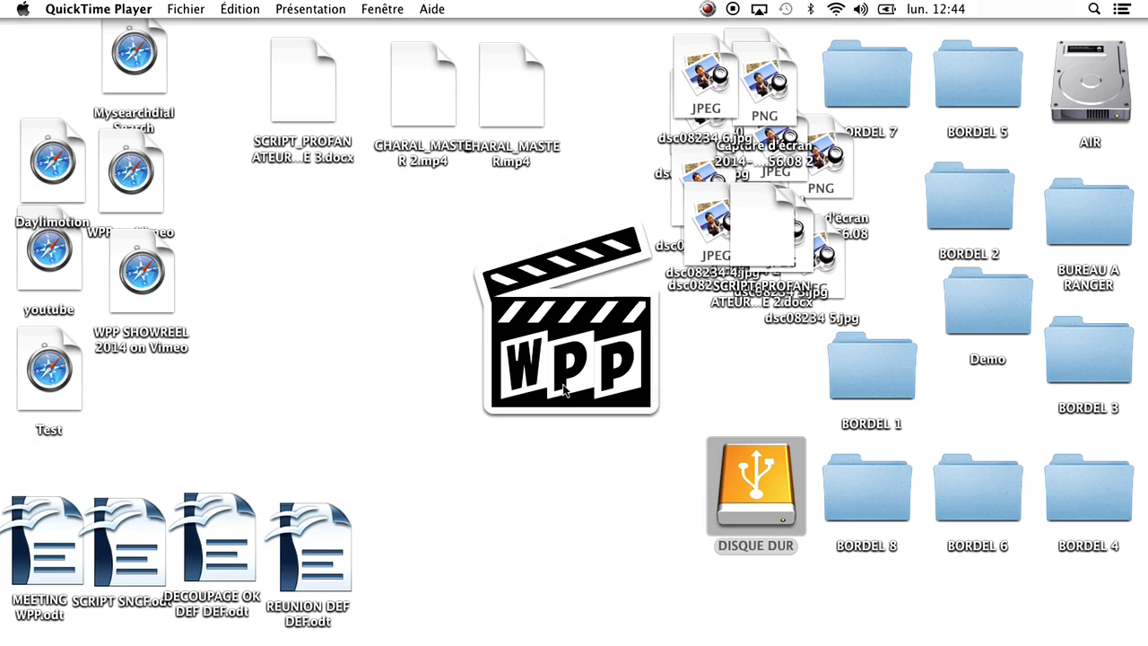
mouse_move(726, 640)
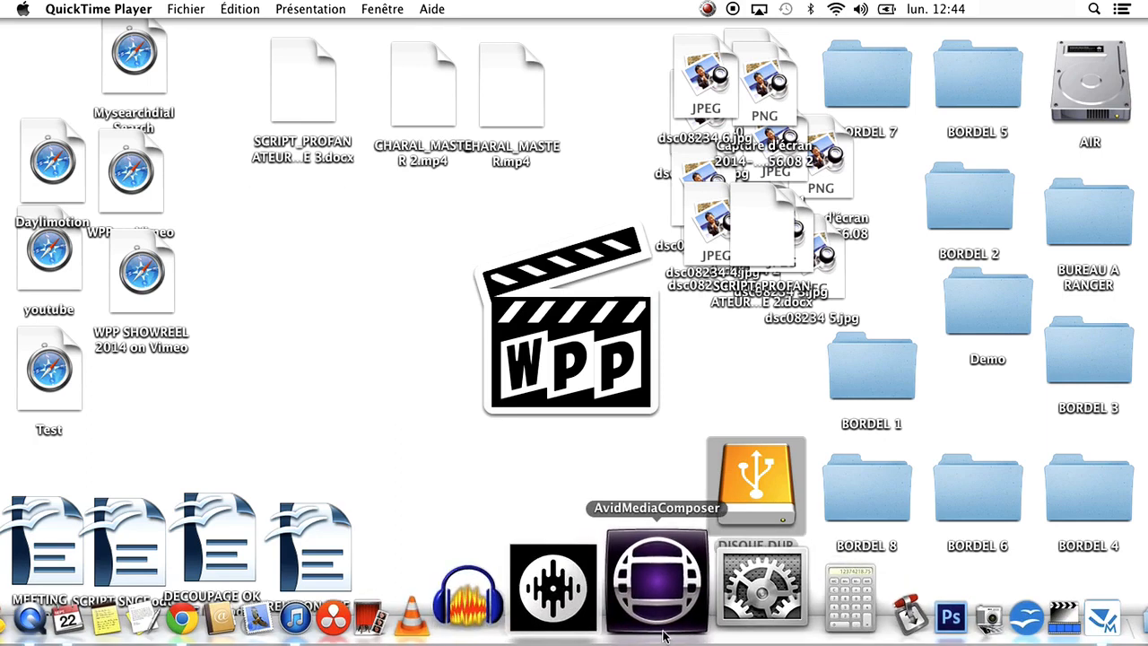
left_click(661, 628)
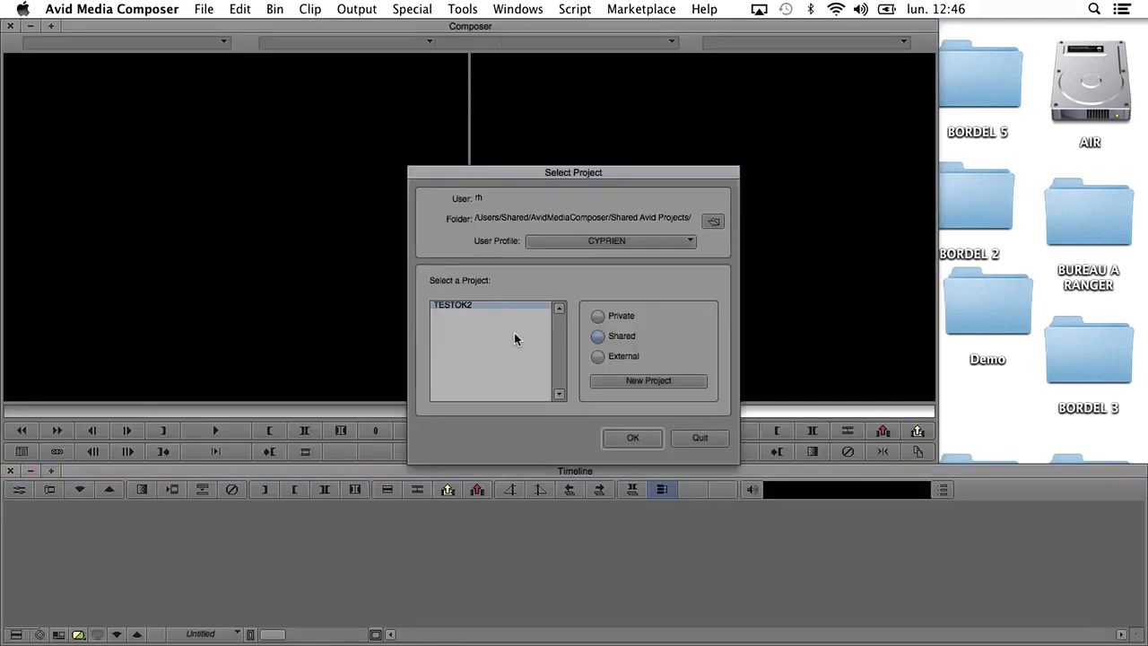
Start a new shared project named TUTO_TRANSCO_IMPORT_AVID_MEDIA_WPP_2014.
left_click(664, 384)
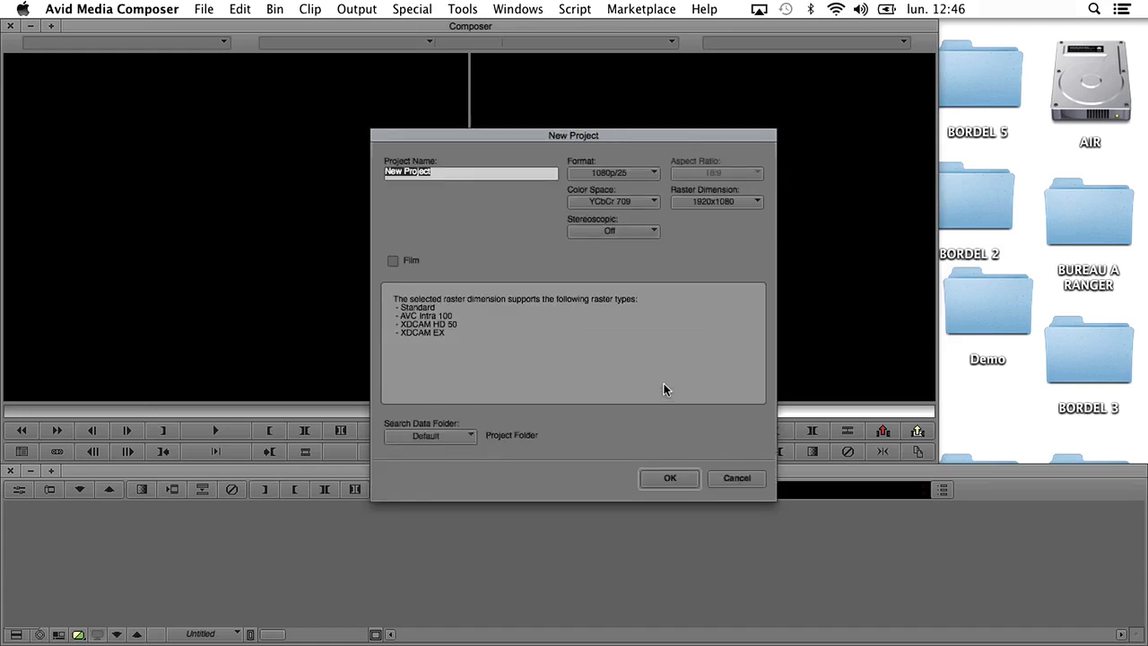
type("TUTO_TRANSCO_IMPORT")
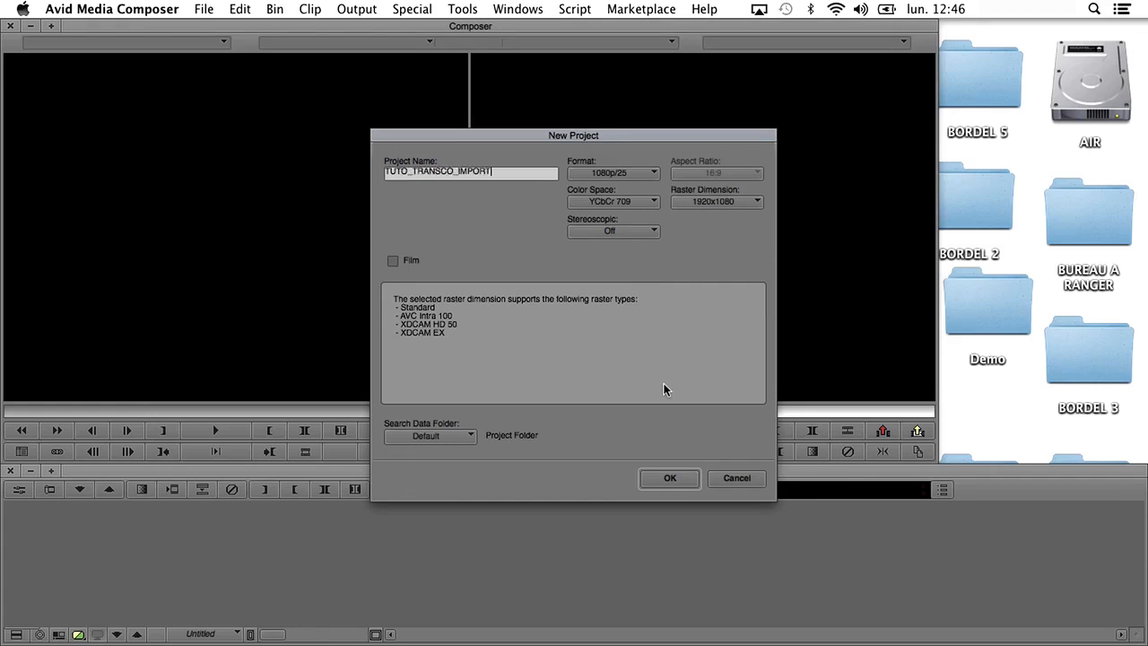
type("_AVID_MEDIA_WPP")
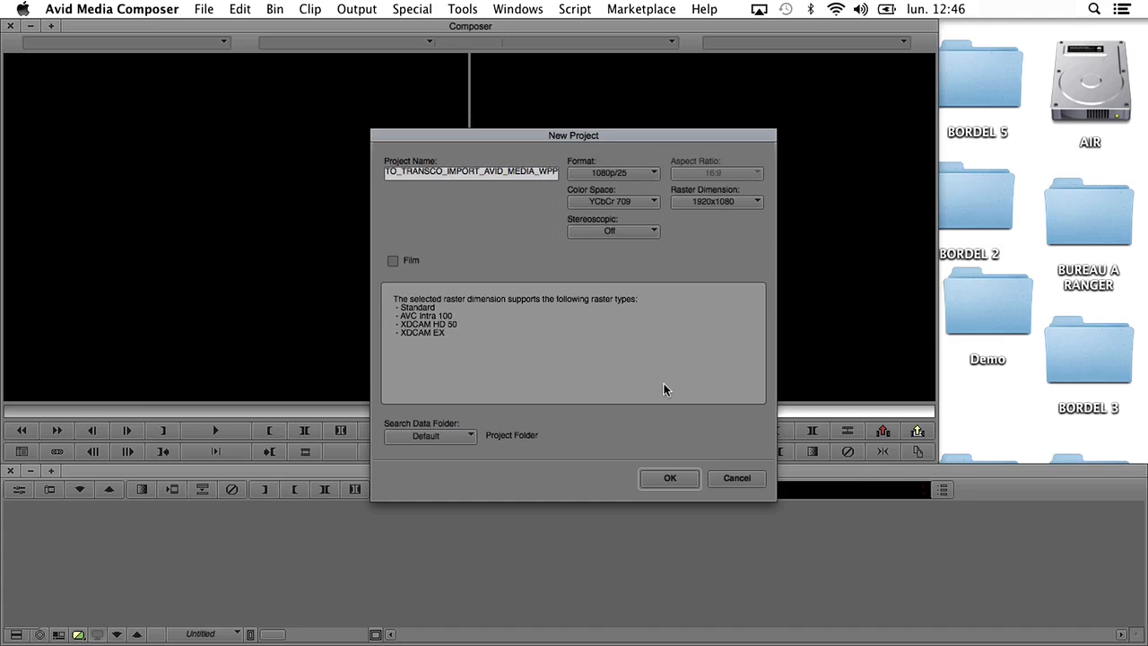
type("_2014")
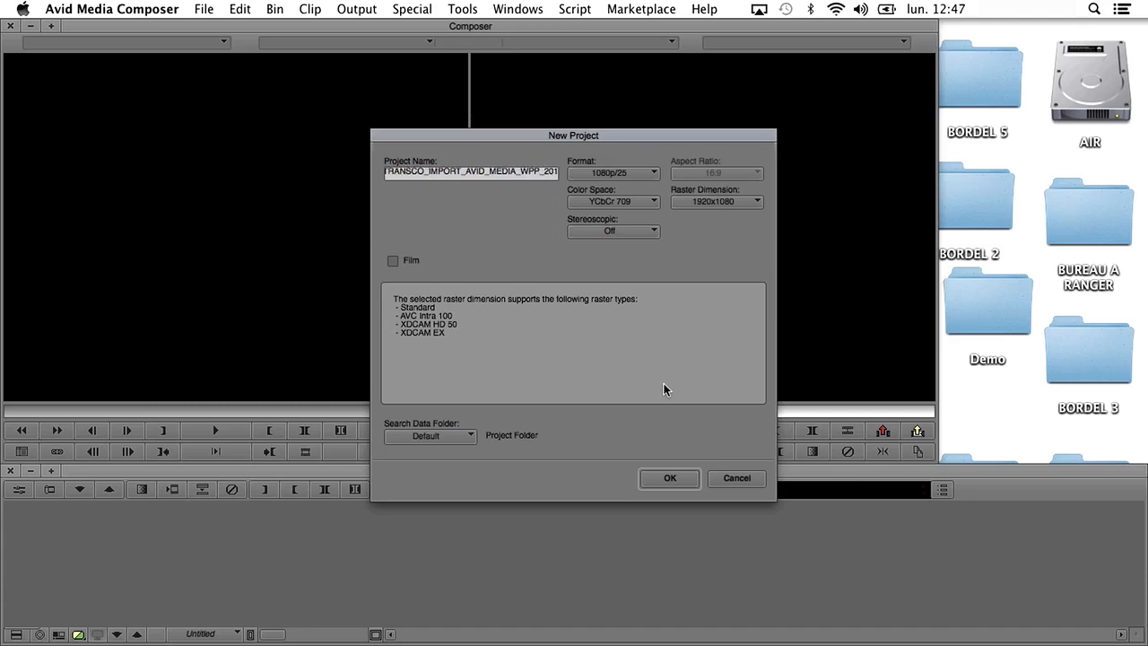
Set the new project's format to 720p/25, then create and open the project.
left_click(642, 176)
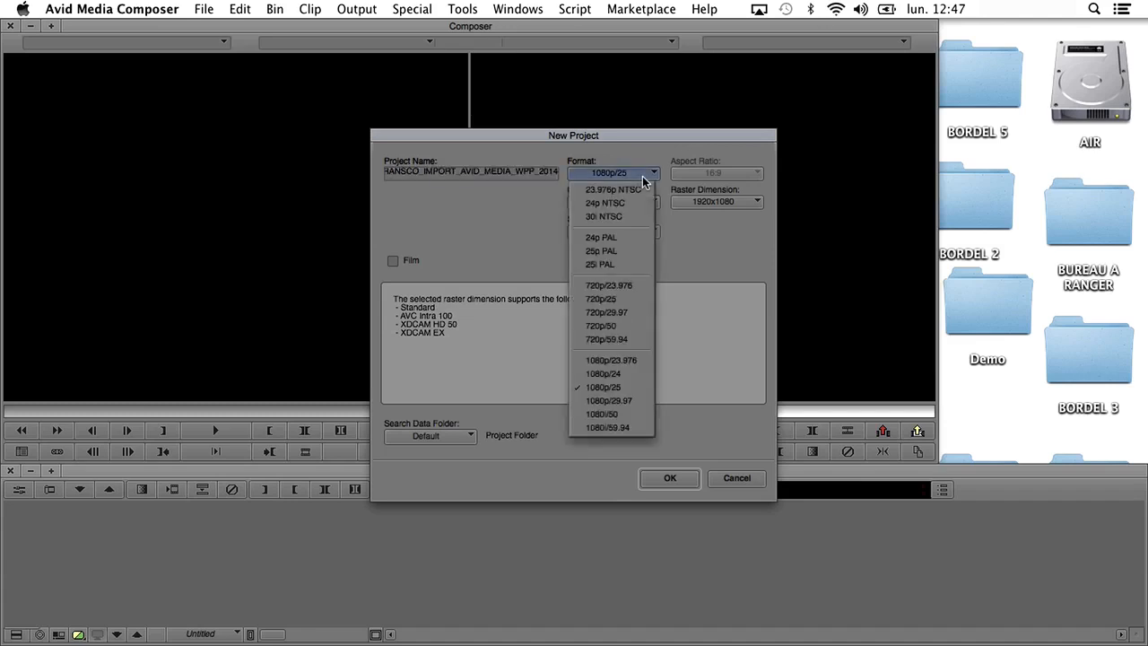
left_click(652, 307)
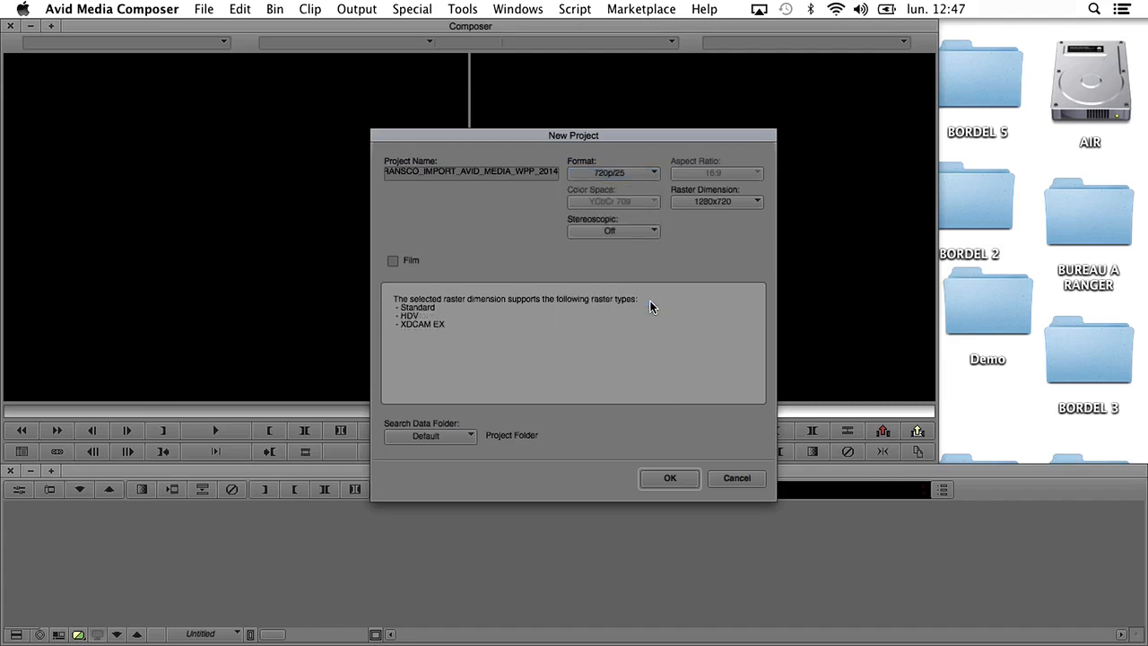
left_click(625, 173)
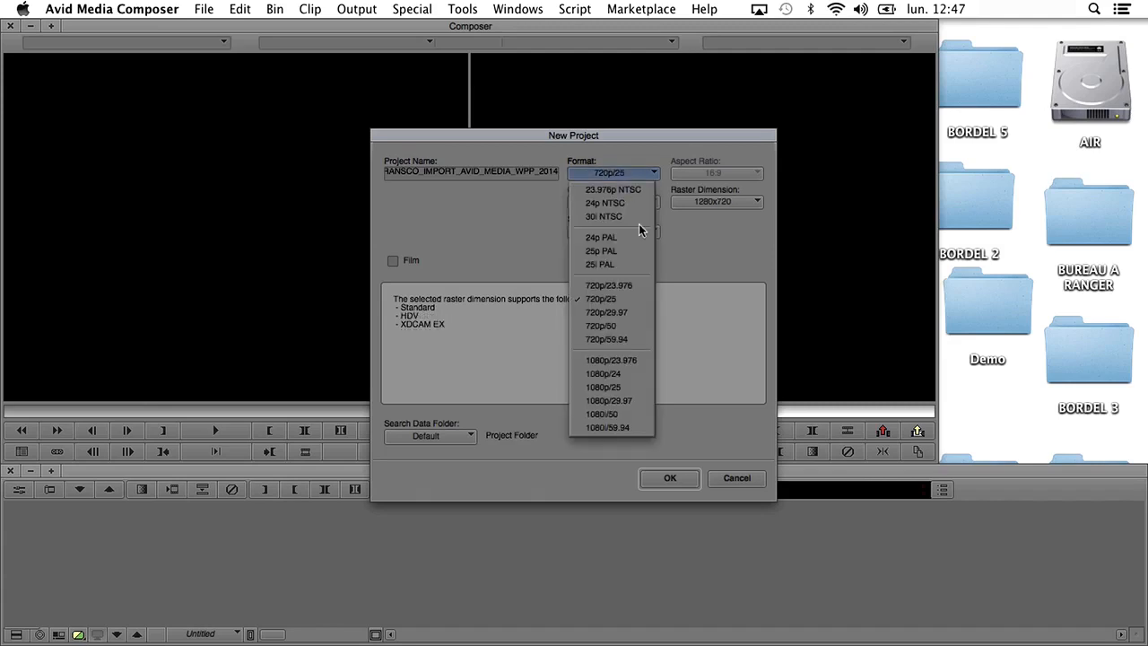
left_click(644, 297)
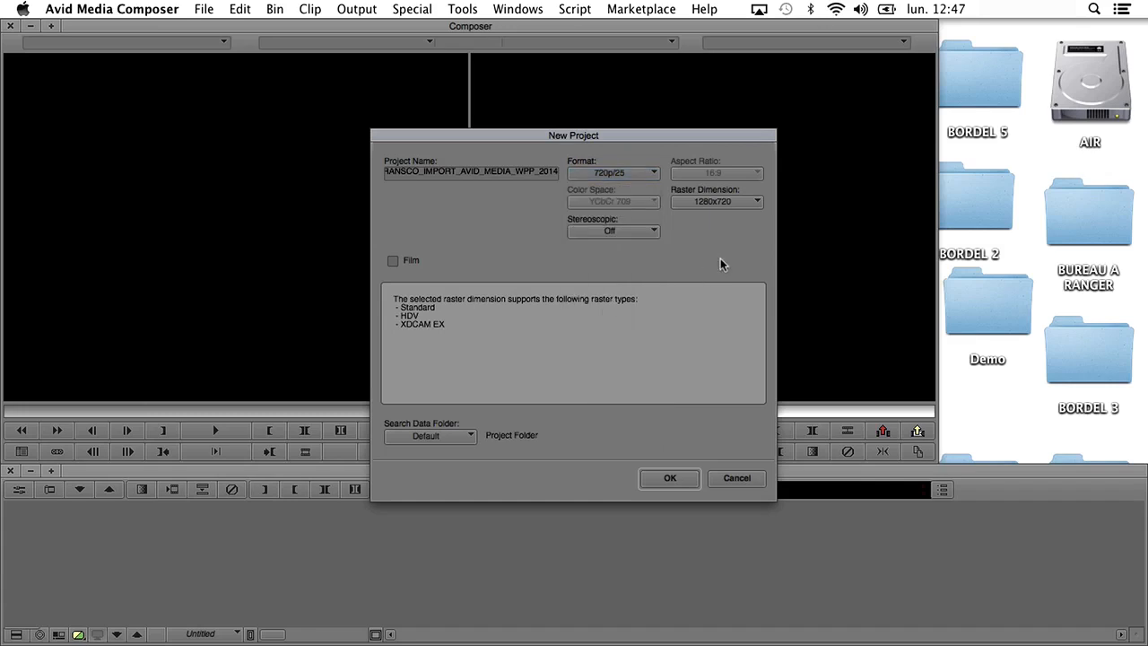
left_click(669, 479)
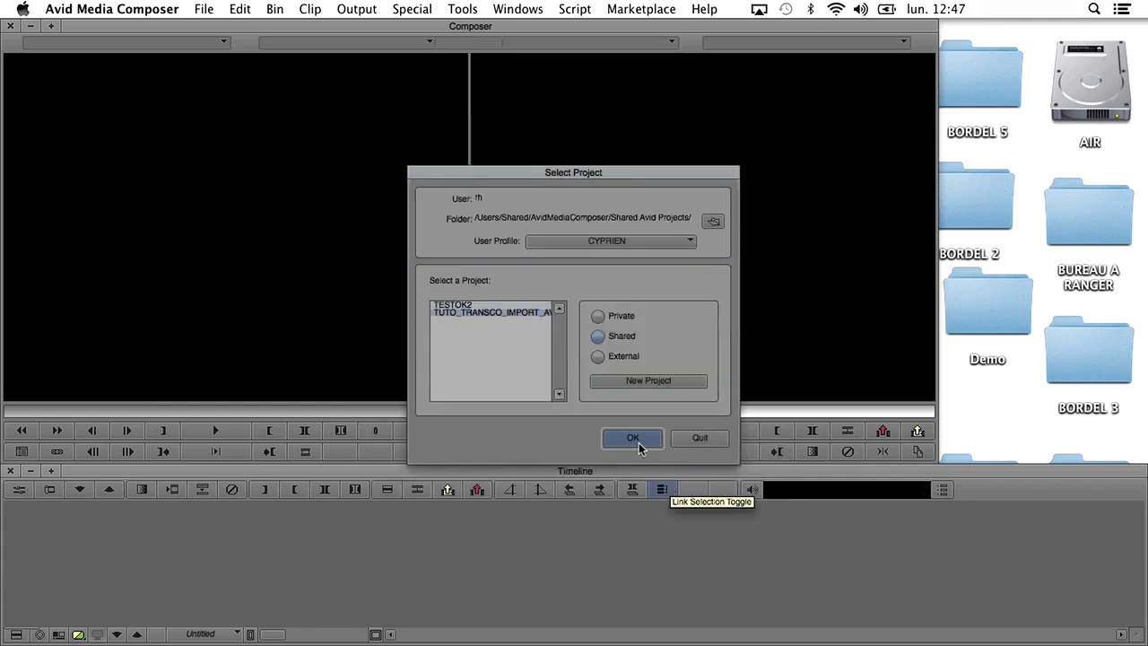
left_click(633, 439)
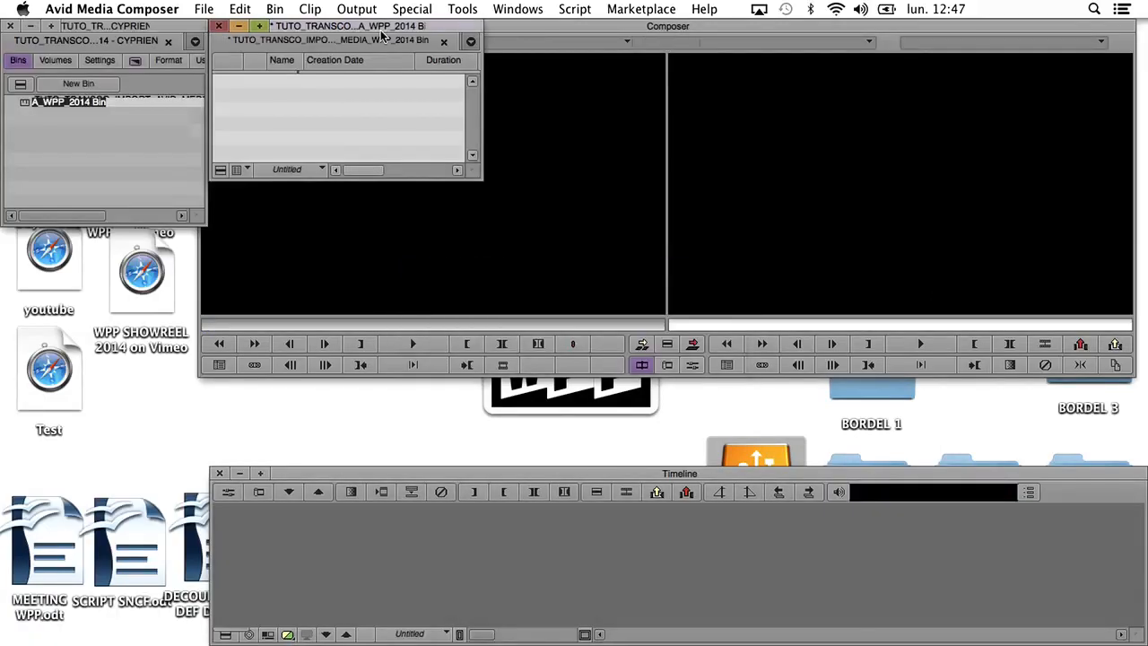
Move the project's bin window directly below the project window and make the bin active.
left_click_drag(377, 33, 169, 243)
left_click(364, 178)
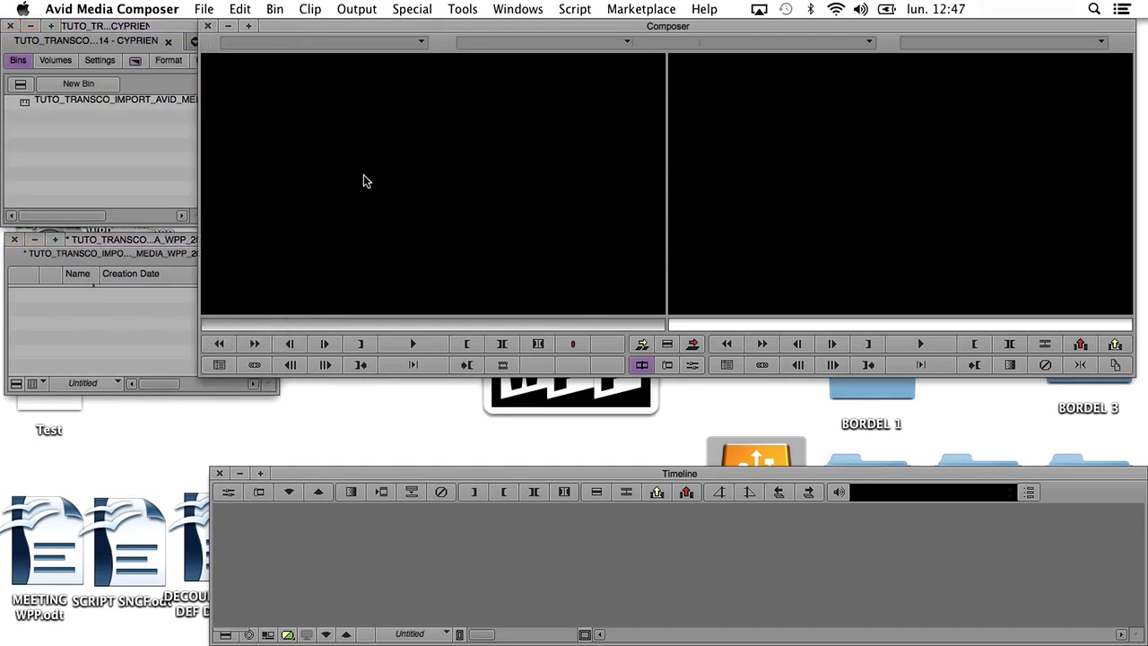
left_click(818, 145)
left_click(406, 538)
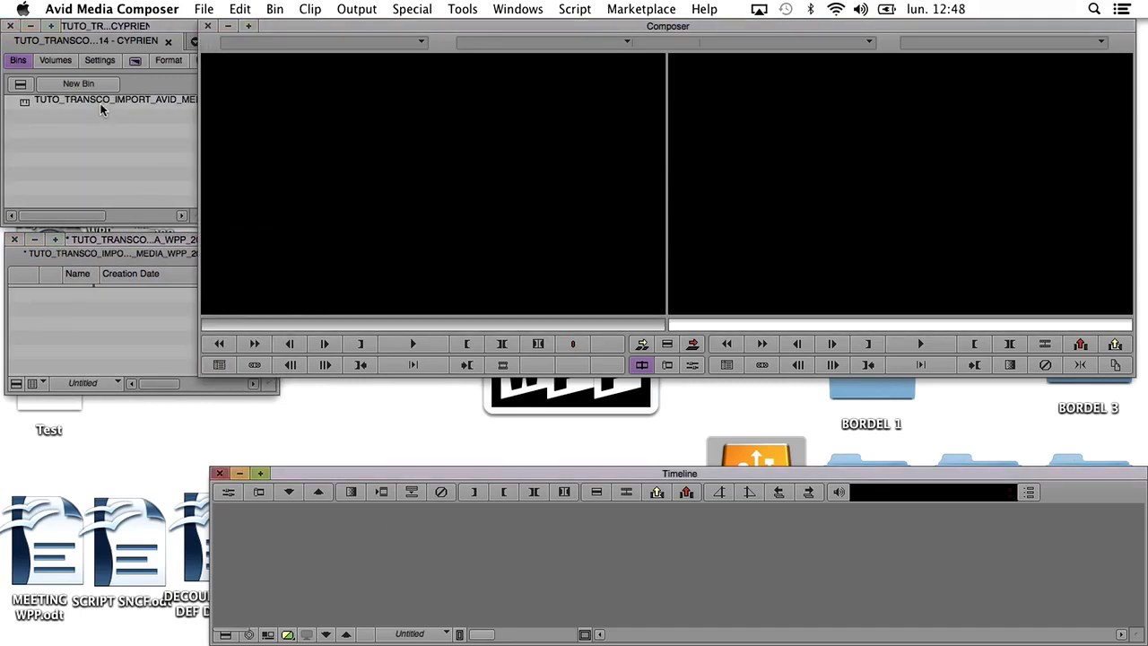
left_click(68, 310)
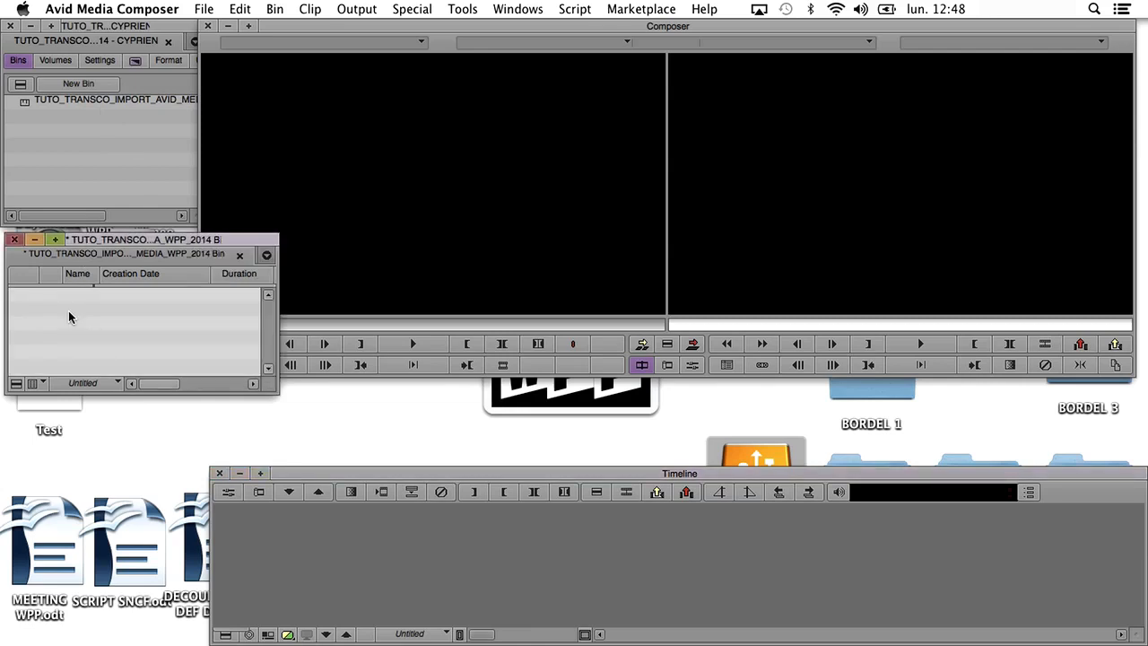
Start an import into the bin and select MVI008.wmv from the TRANSCODAGE_TUTO folder inside BORDEL 3.
left_click(199, 9)
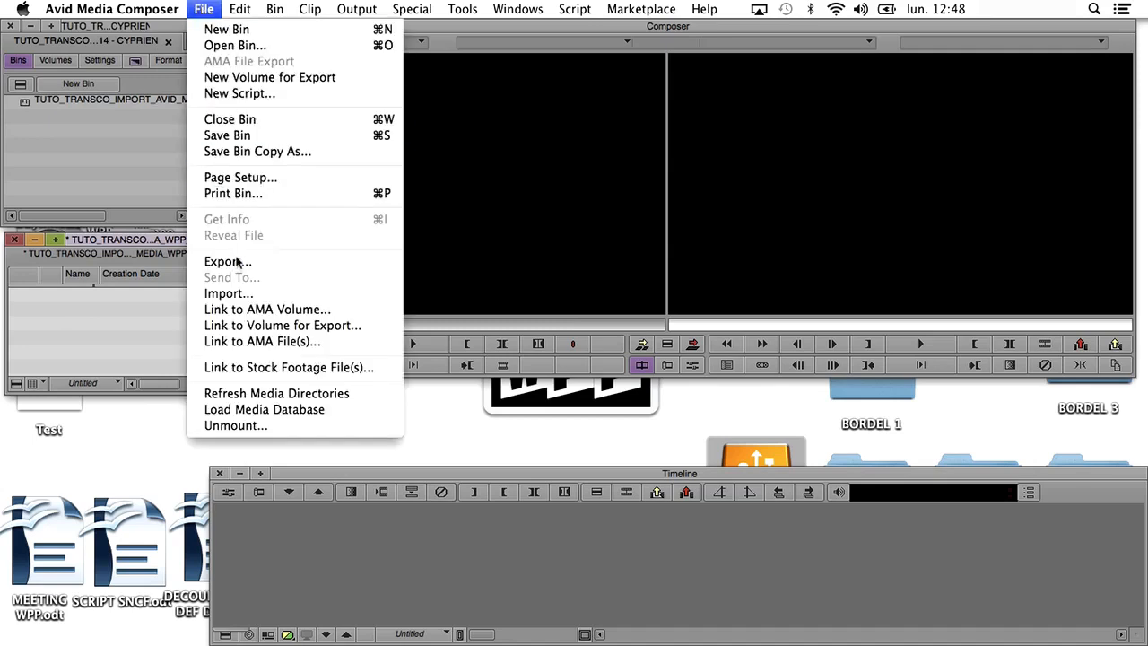
left_click(226, 294)
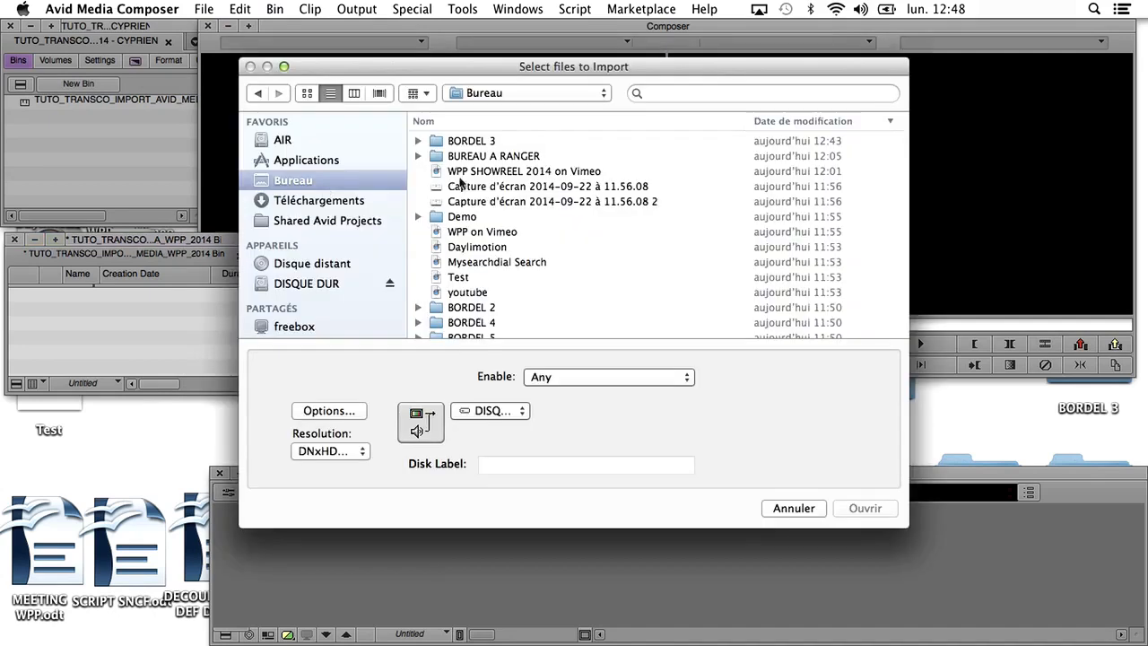
left_click(495, 142)
double_click(495, 141)
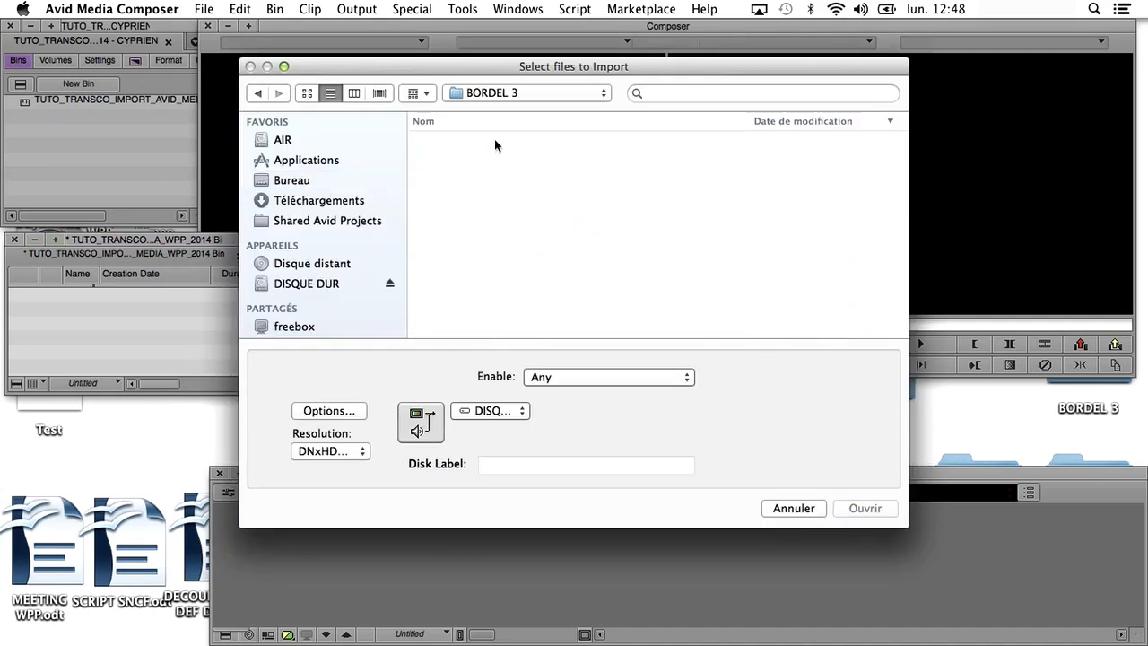
left_click(504, 143)
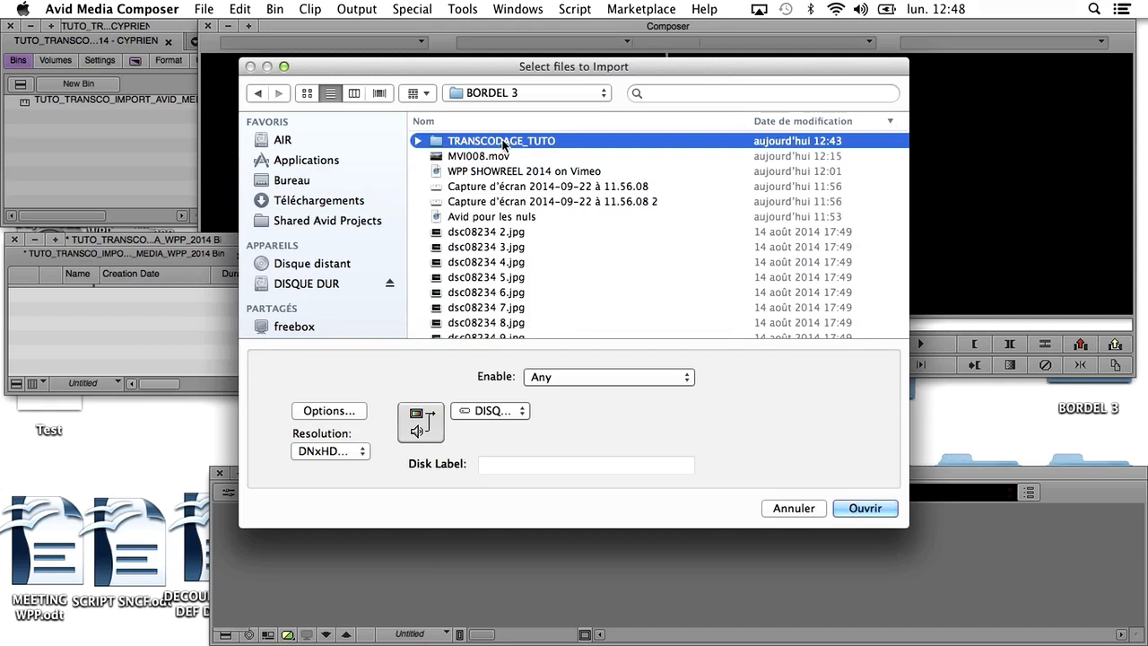
double_click(504, 143)
left_click(493, 142)
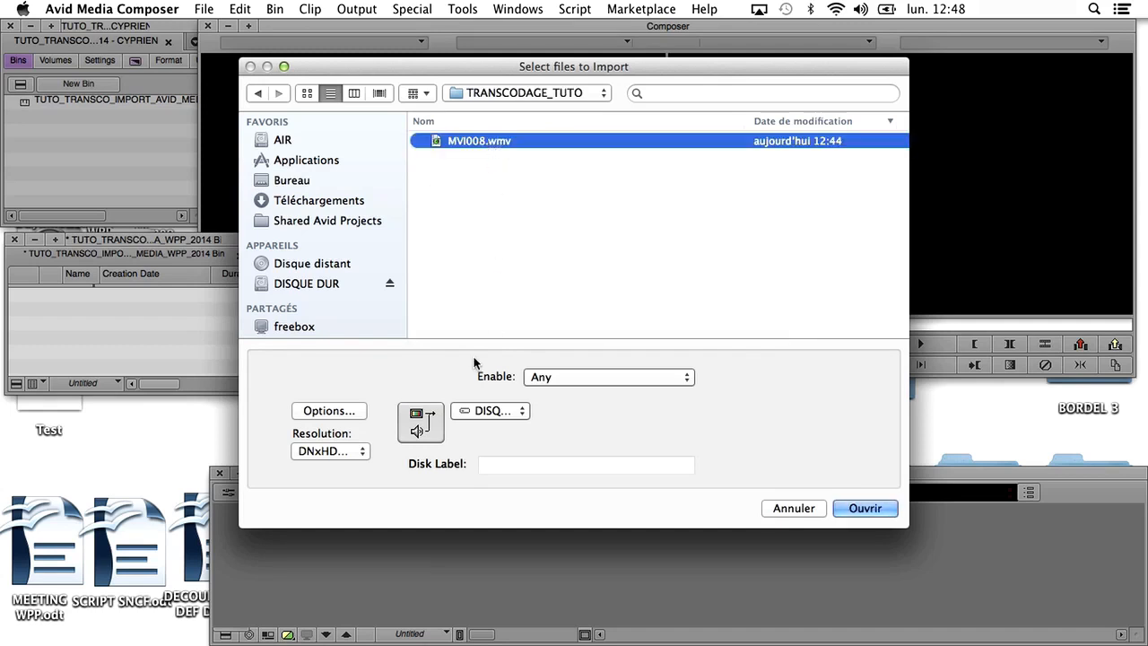
Choose the import resolution and import MVI008.wmv into the bin.
left_click(330, 451)
left_click(346, 622)
key("Return")
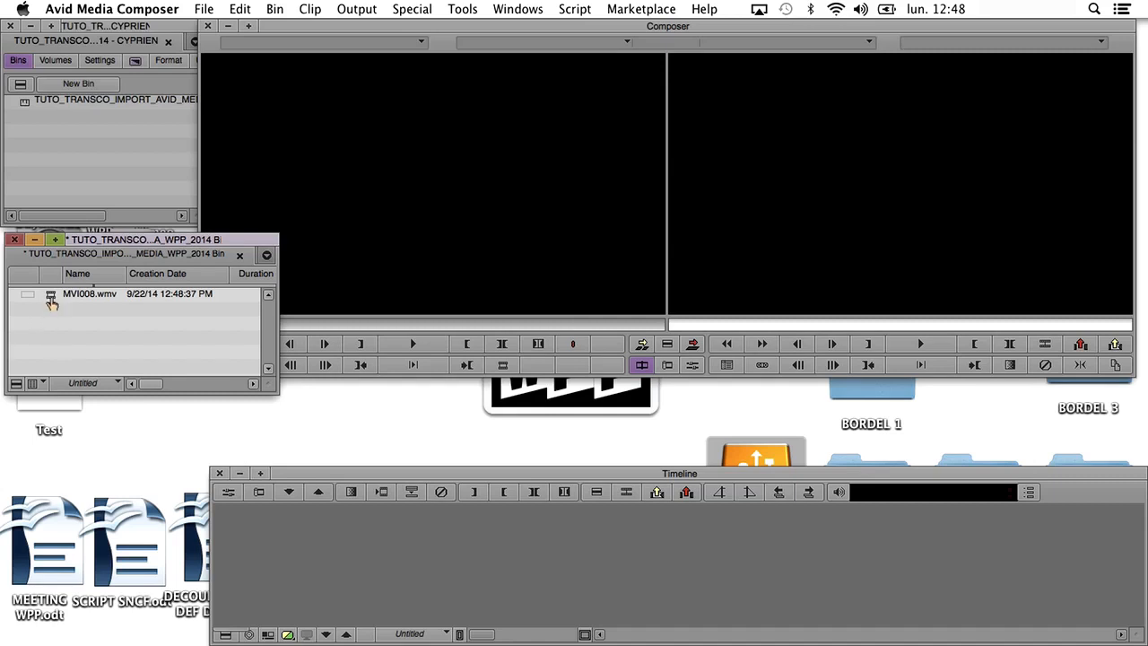
Load MVI008.wmv into the source monitor, play it through twice and scrub along it to check the footage.
double_click(51, 303)
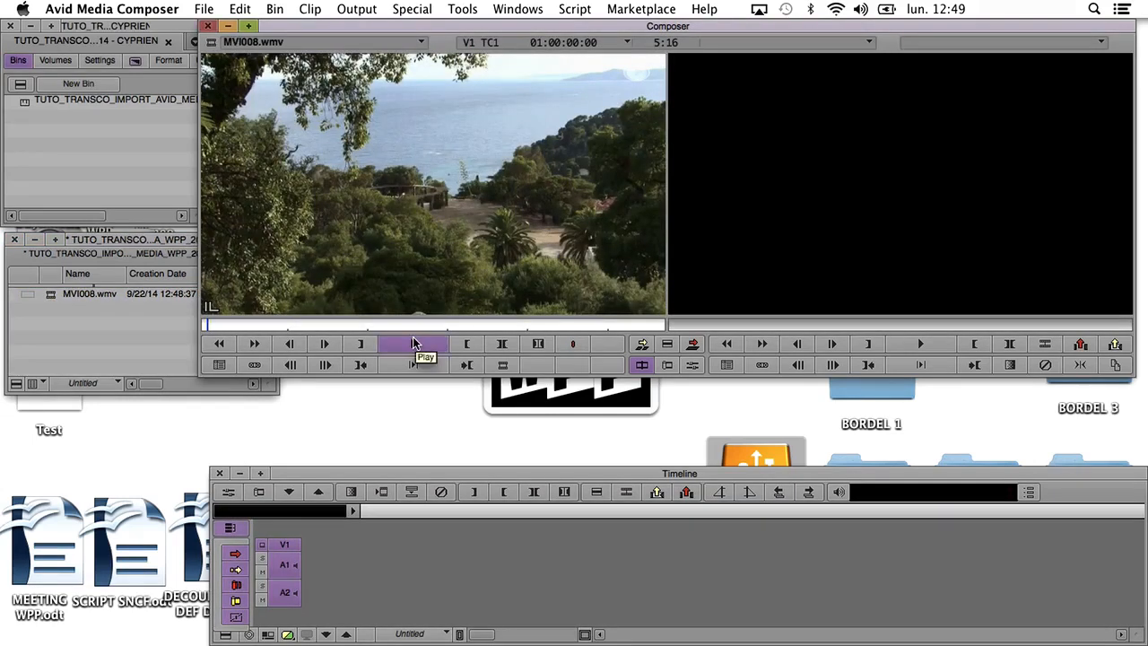
left_click(414, 341)
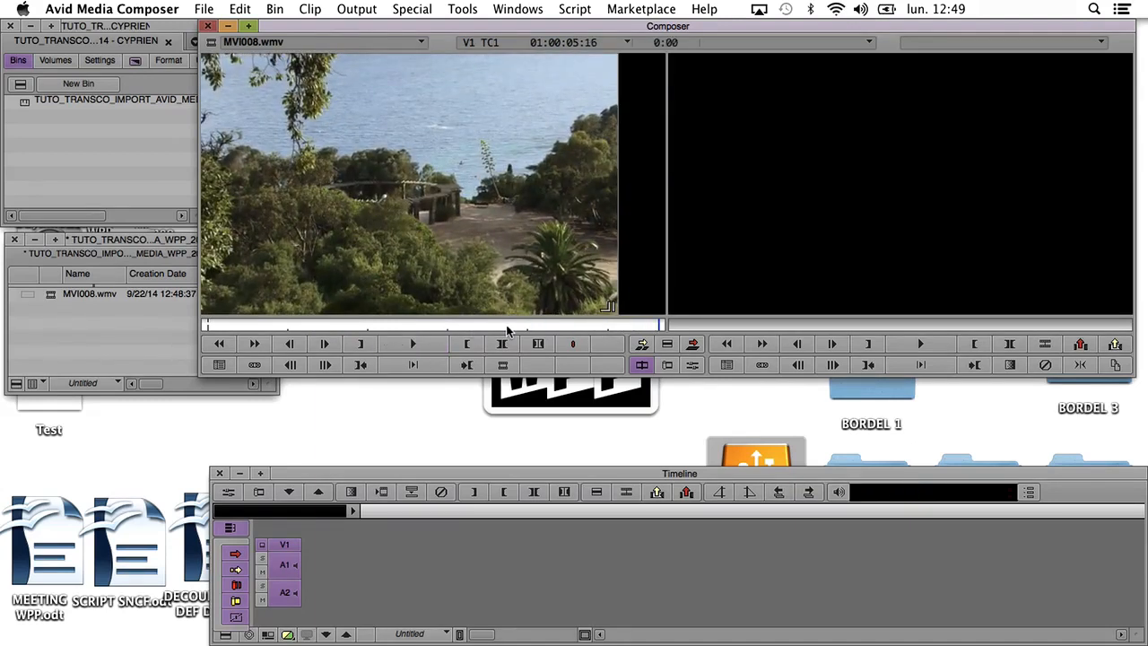
mouse_move(641, 321)
left_mouse_down()
mouse_move(553, 325)
mouse_move(379, 303)
mouse_move(207, 323)
left_mouse_up()
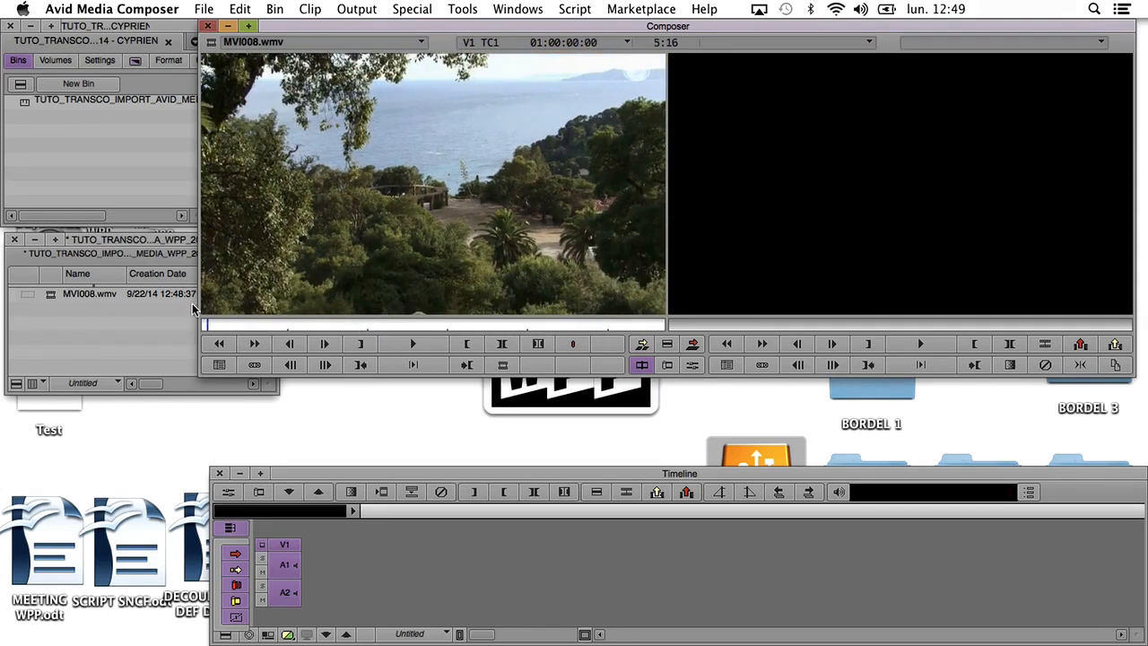
left_click(418, 344)
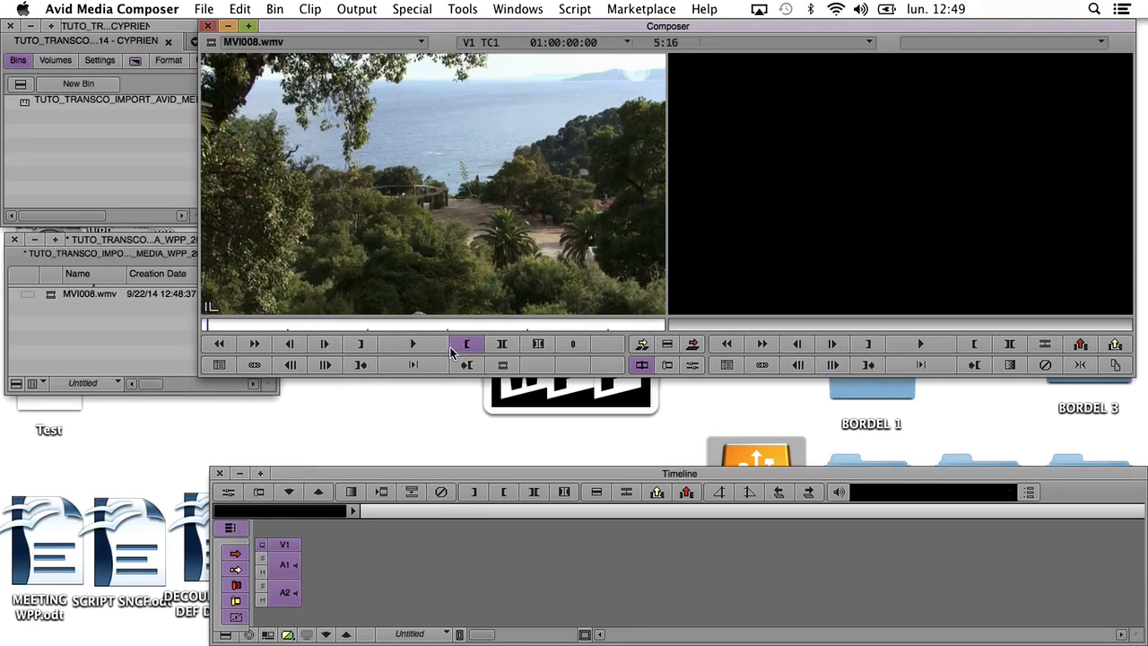
left_click(425, 349)
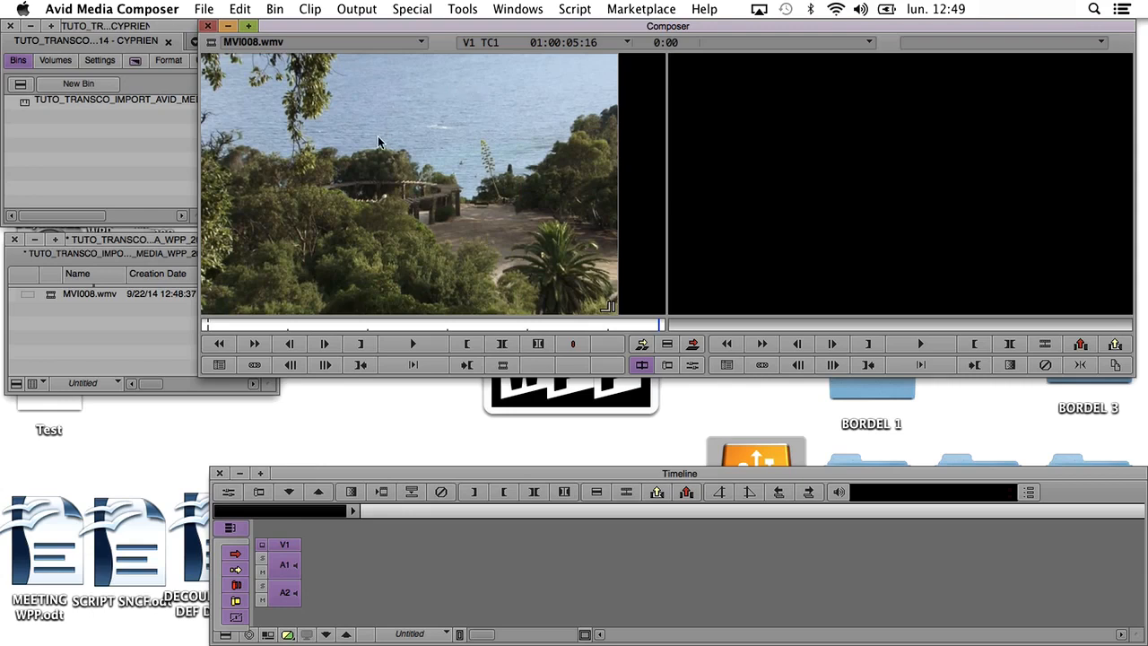
left_click_drag(203, 324, 659, 324)
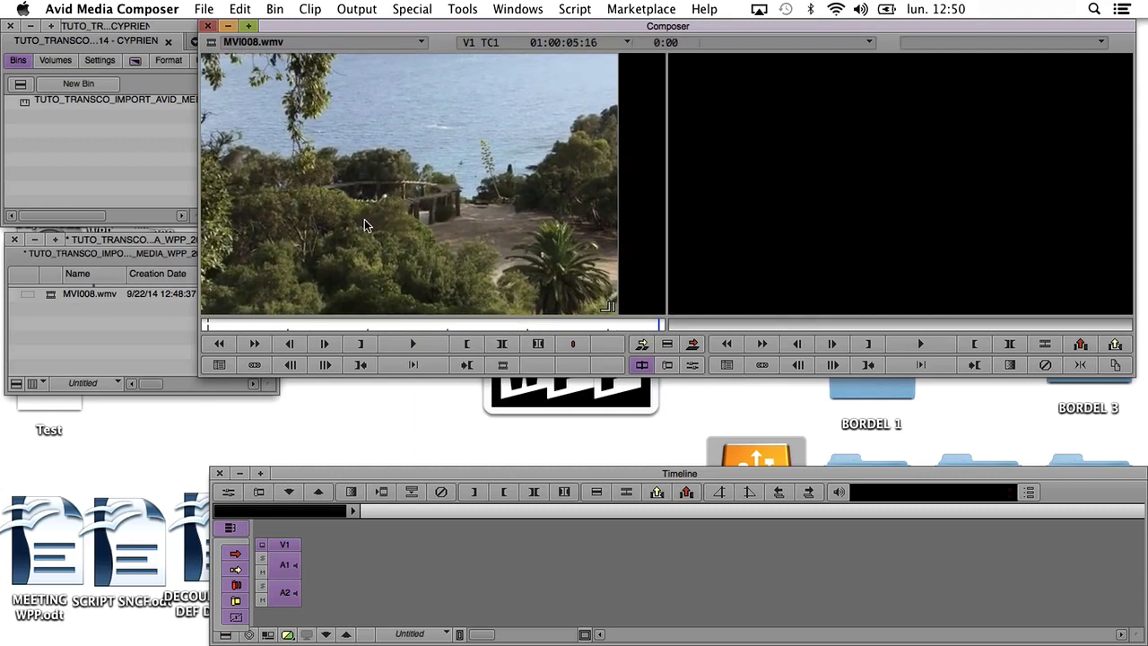
Try to hide Avid Media Composer to reach the desktop.
left_click(137, 9)
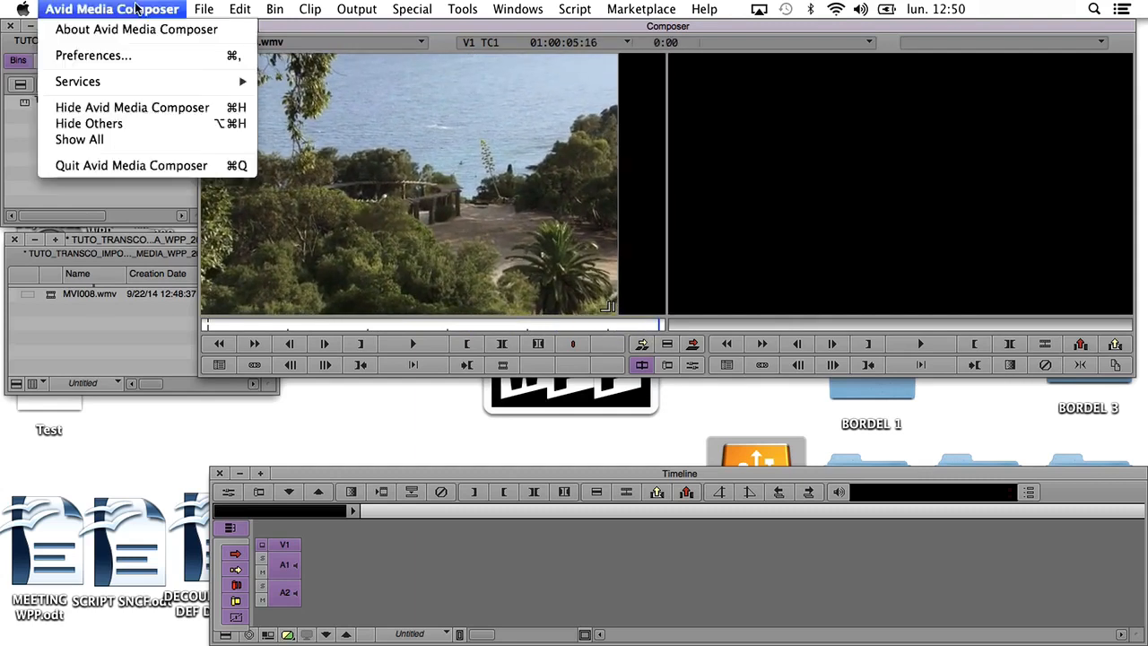
left_click(160, 107)
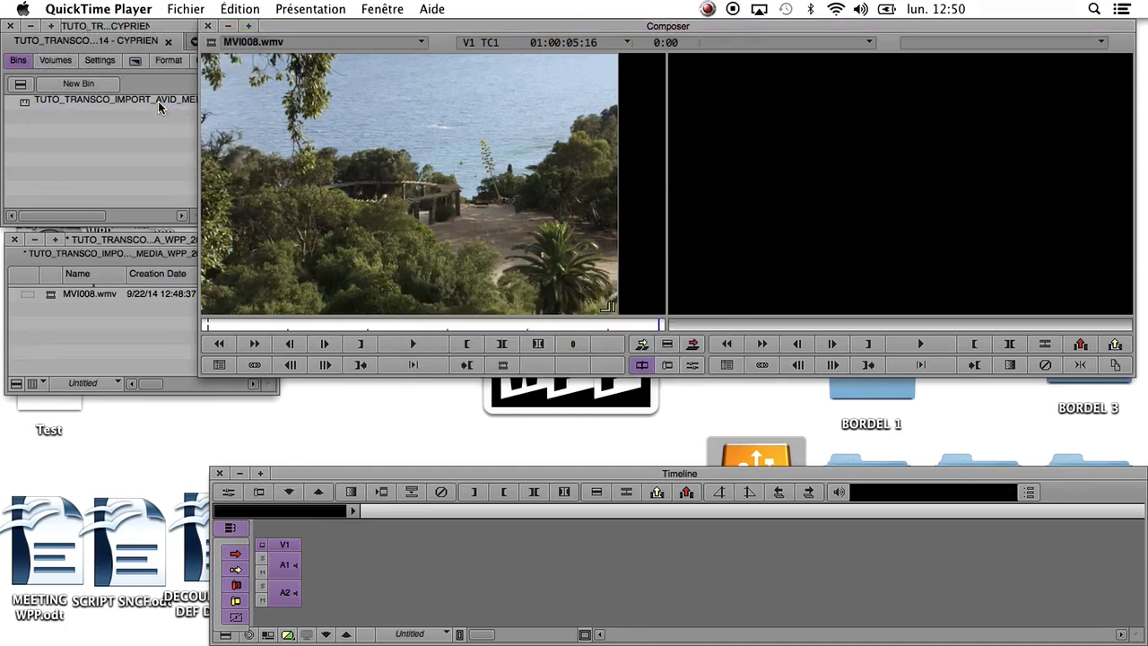
left_click(323, 143)
left_click(113, 8)
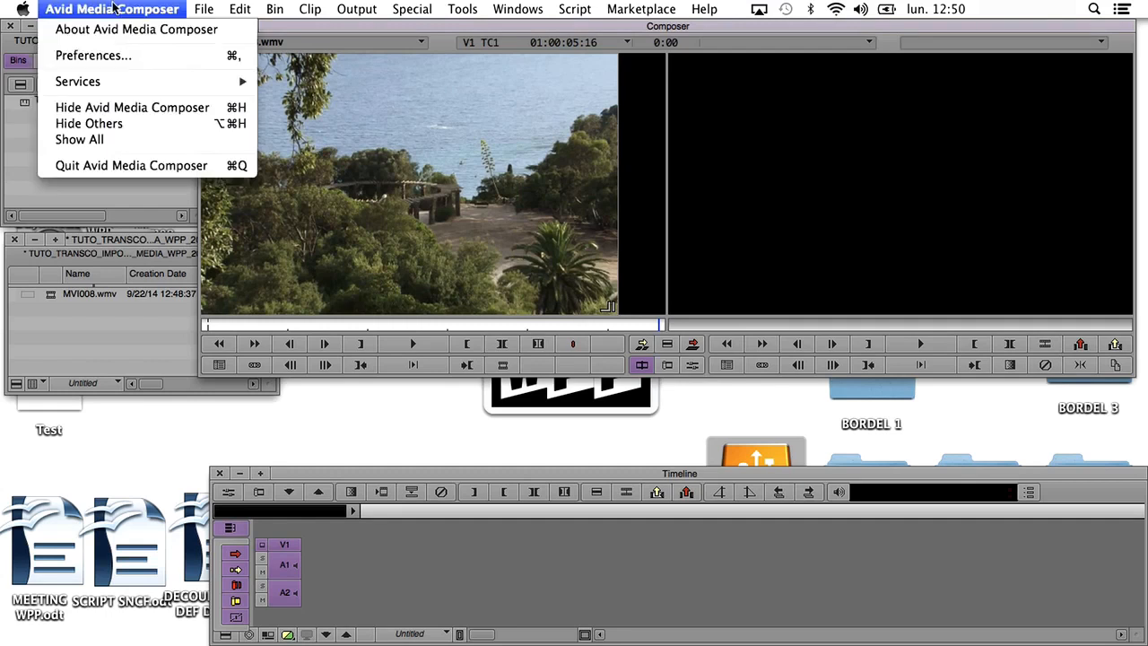
left_click(127, 107)
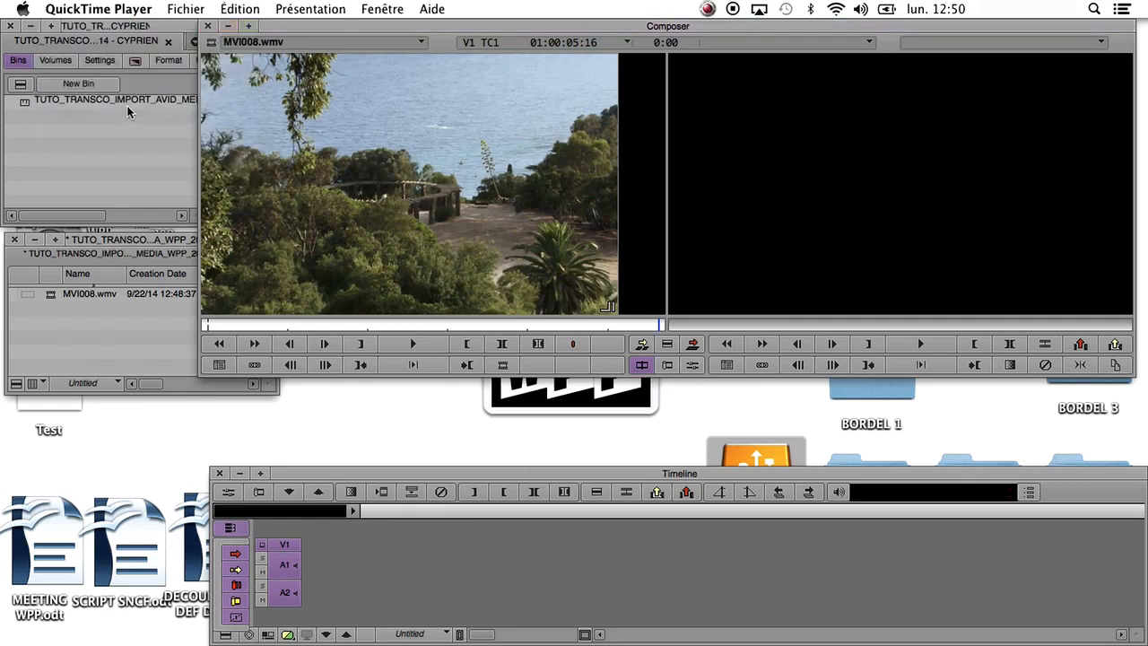
Move the Composer, project and bin windows away from the web shortcuts on the desktop.
left_click(271, 27)
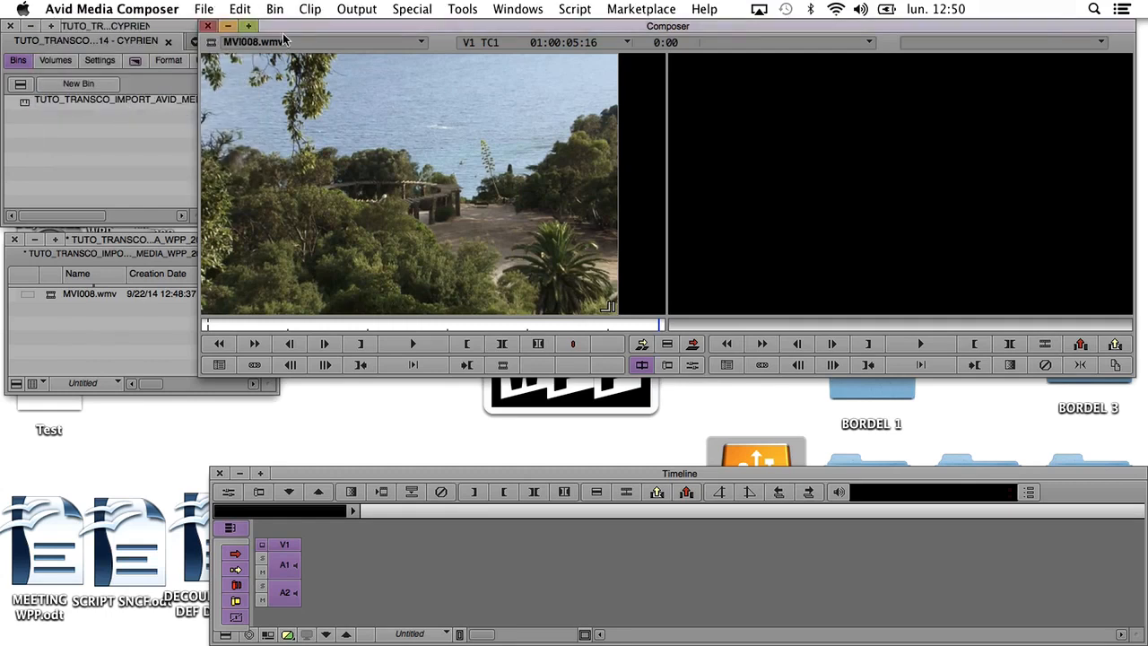
left_click_drag(271, 27, 416, 254)
left_click_drag(122, 20, 480, 70)
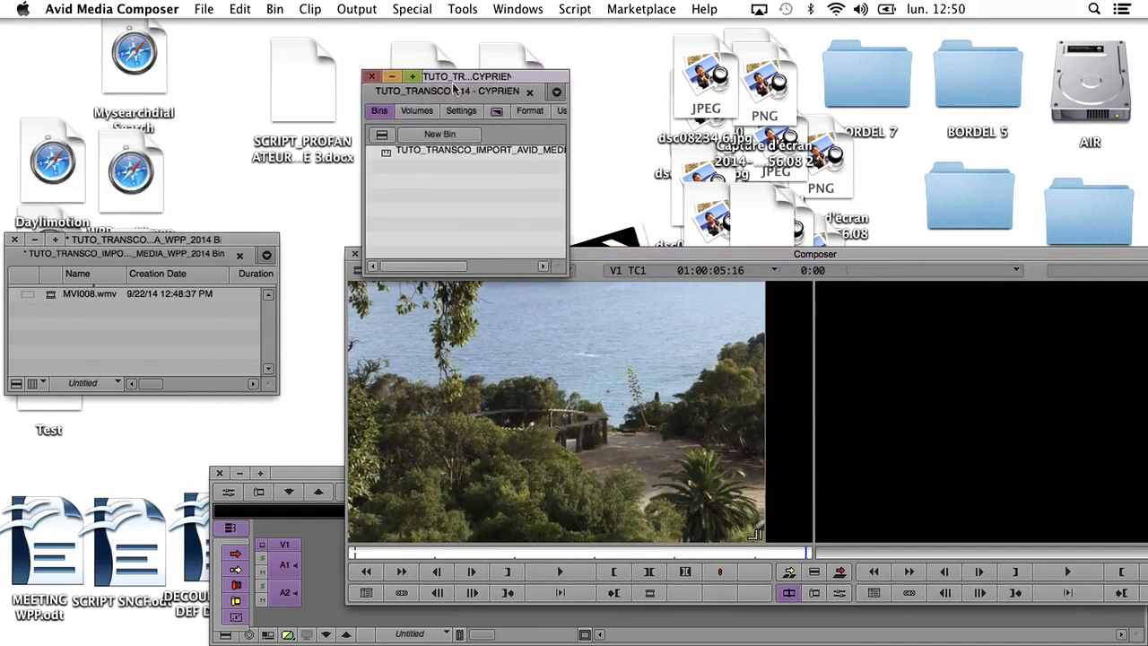
left_click_drag(213, 240, 408, 429)
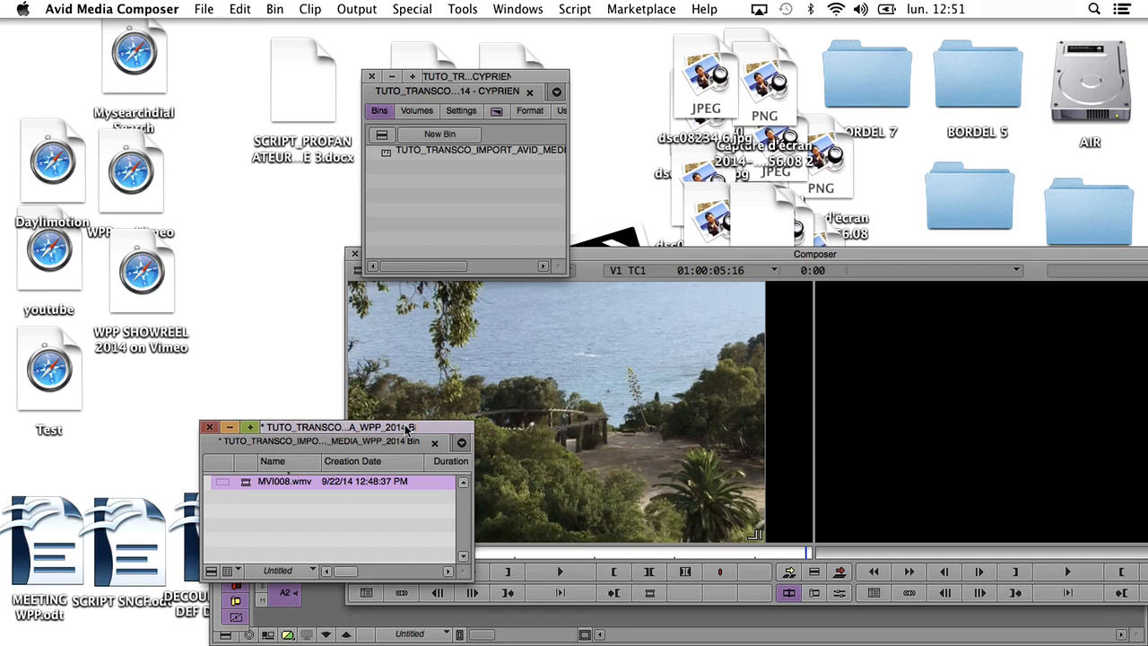
Open the desktop shortcut WPP SHOWREEL 2014 on Vimeo in Chrome, close the Facebook page and view the video's page.
left_click(161, 351)
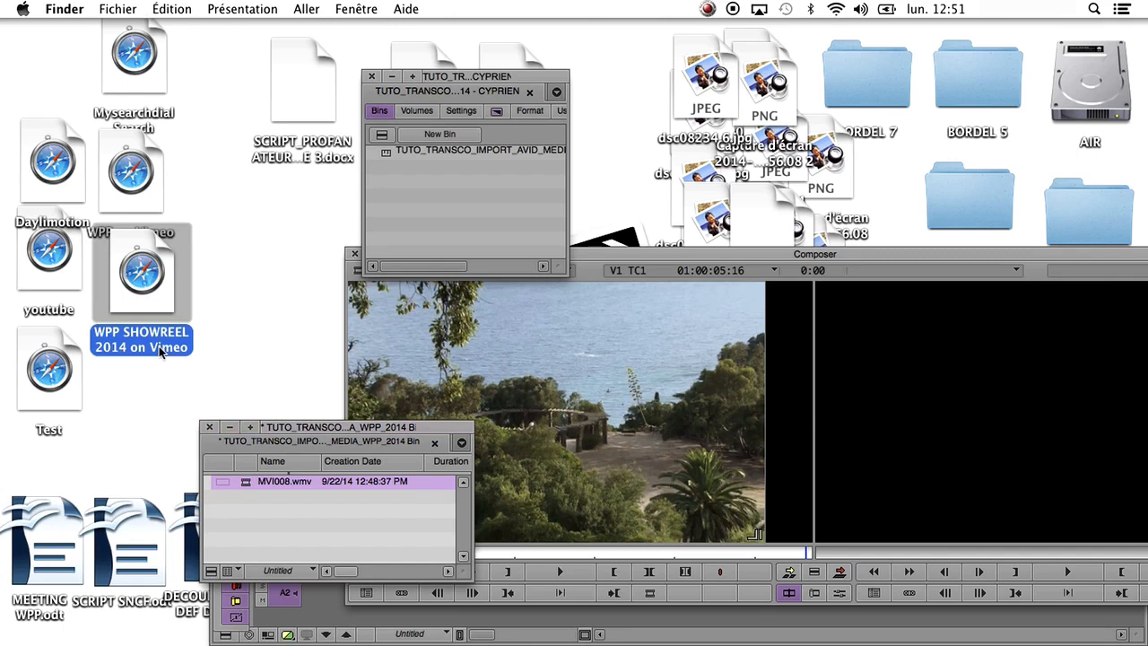
double_click(161, 350)
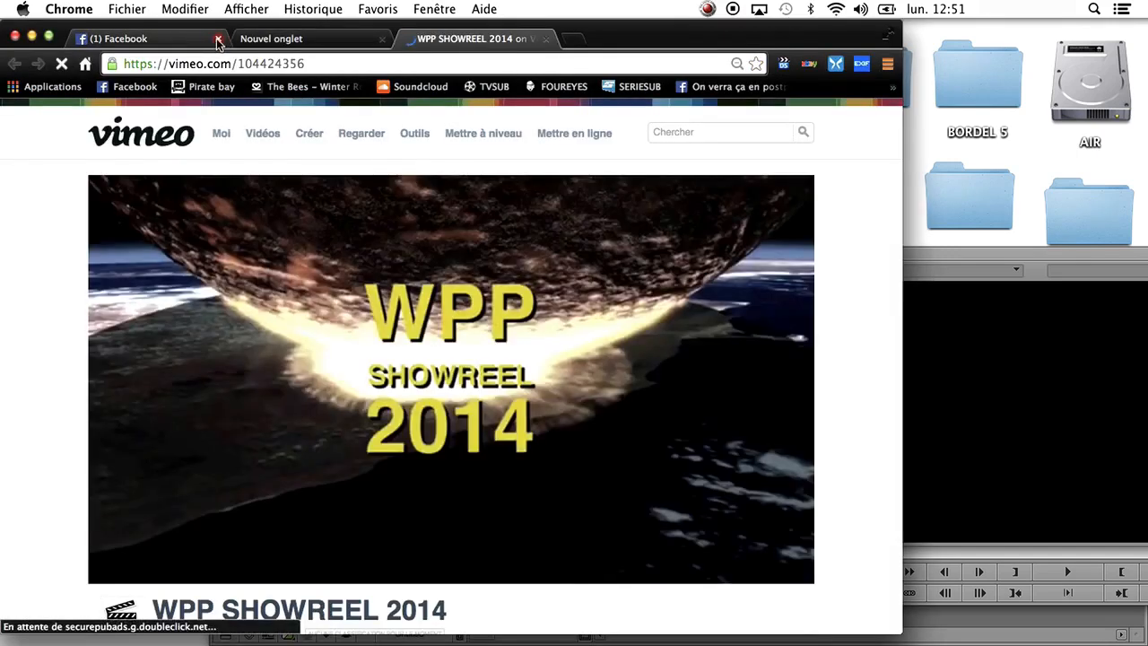
left_click(218, 38)
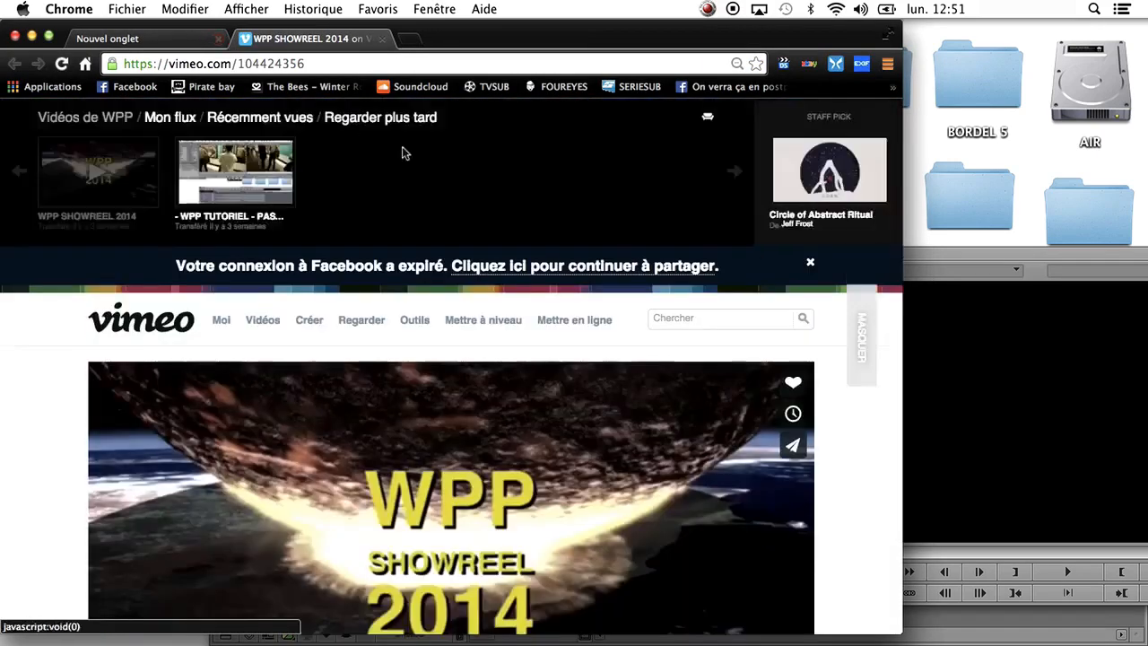
scroll(448, 197, "down", 4)
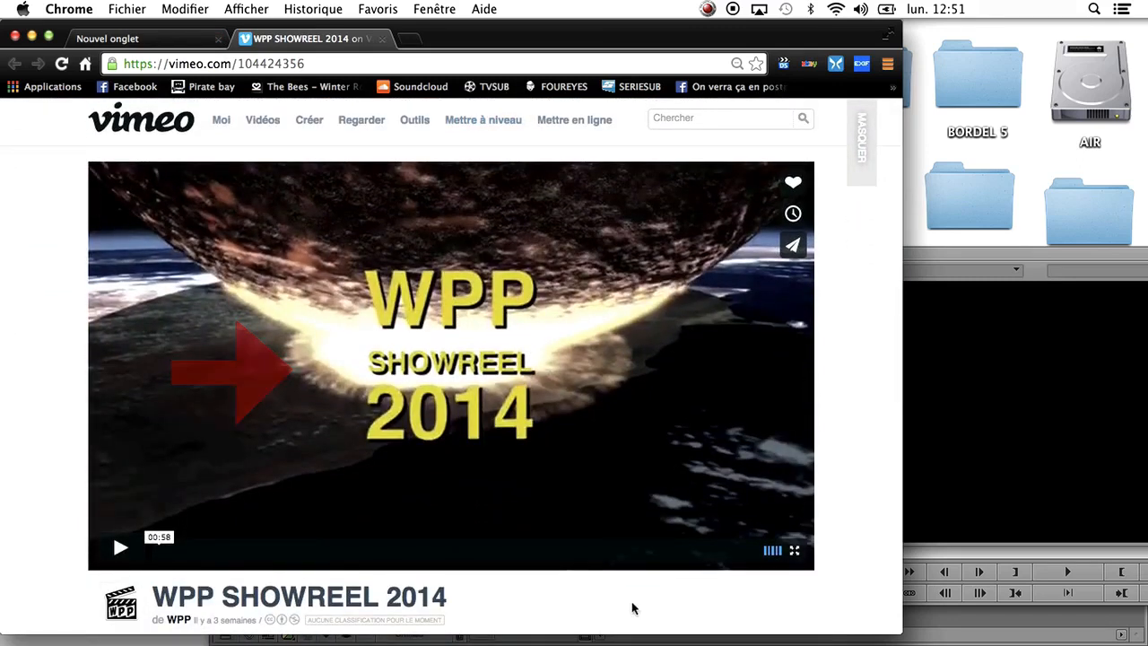
scroll(632, 608, "up", 3)
scroll(632, 609, "down", 1)
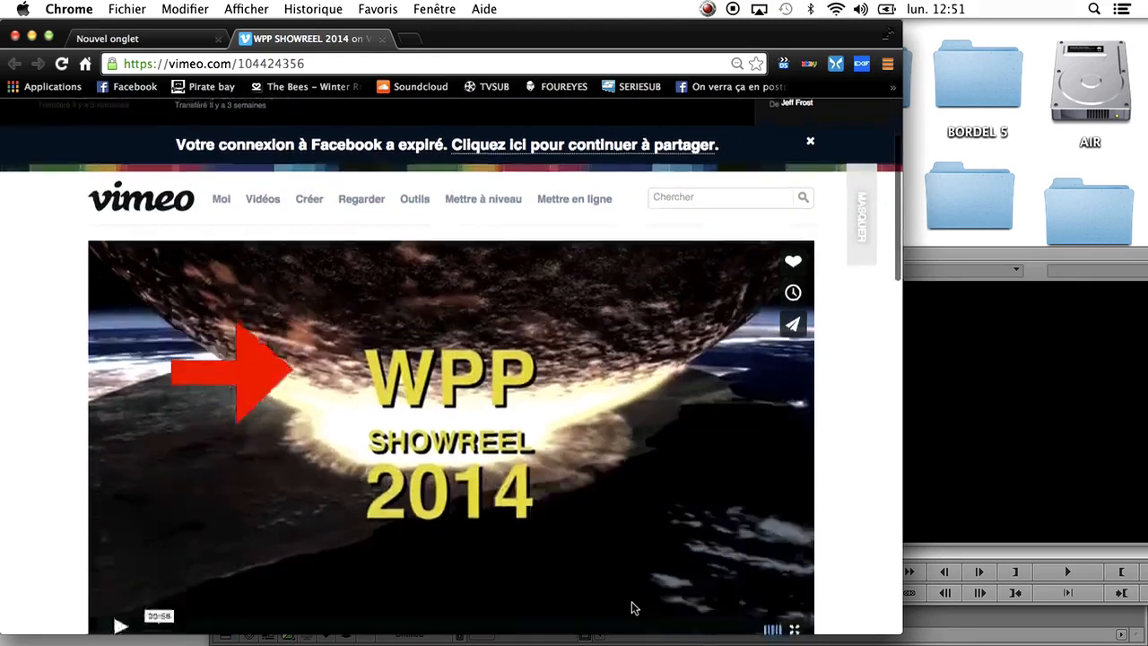
scroll(632, 609, "down", 2)
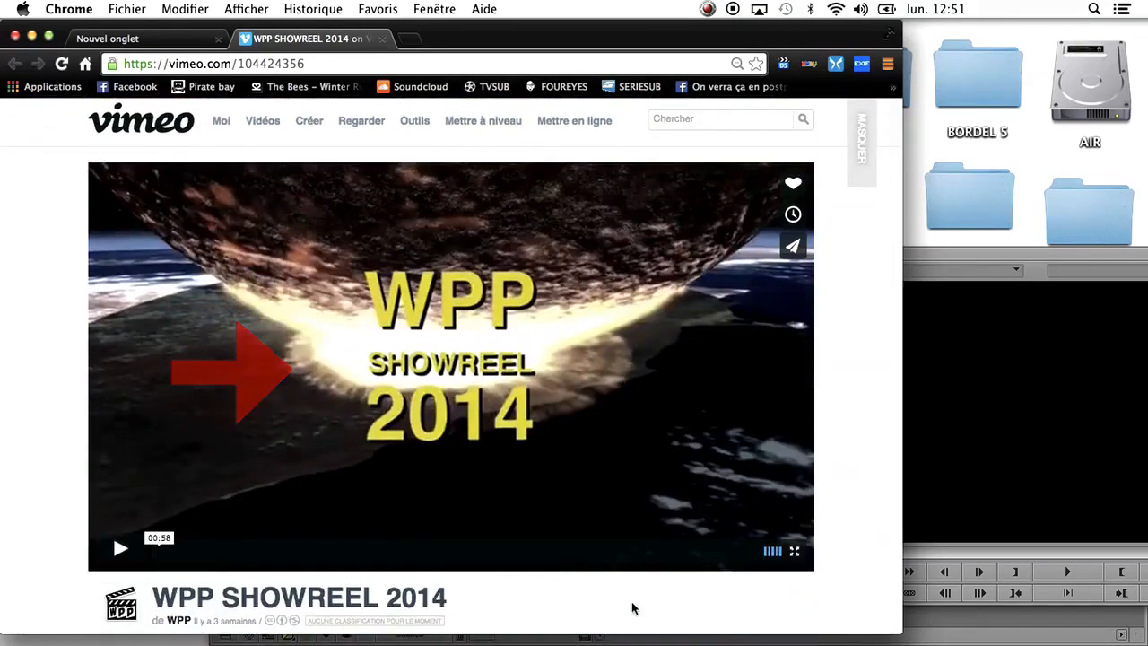